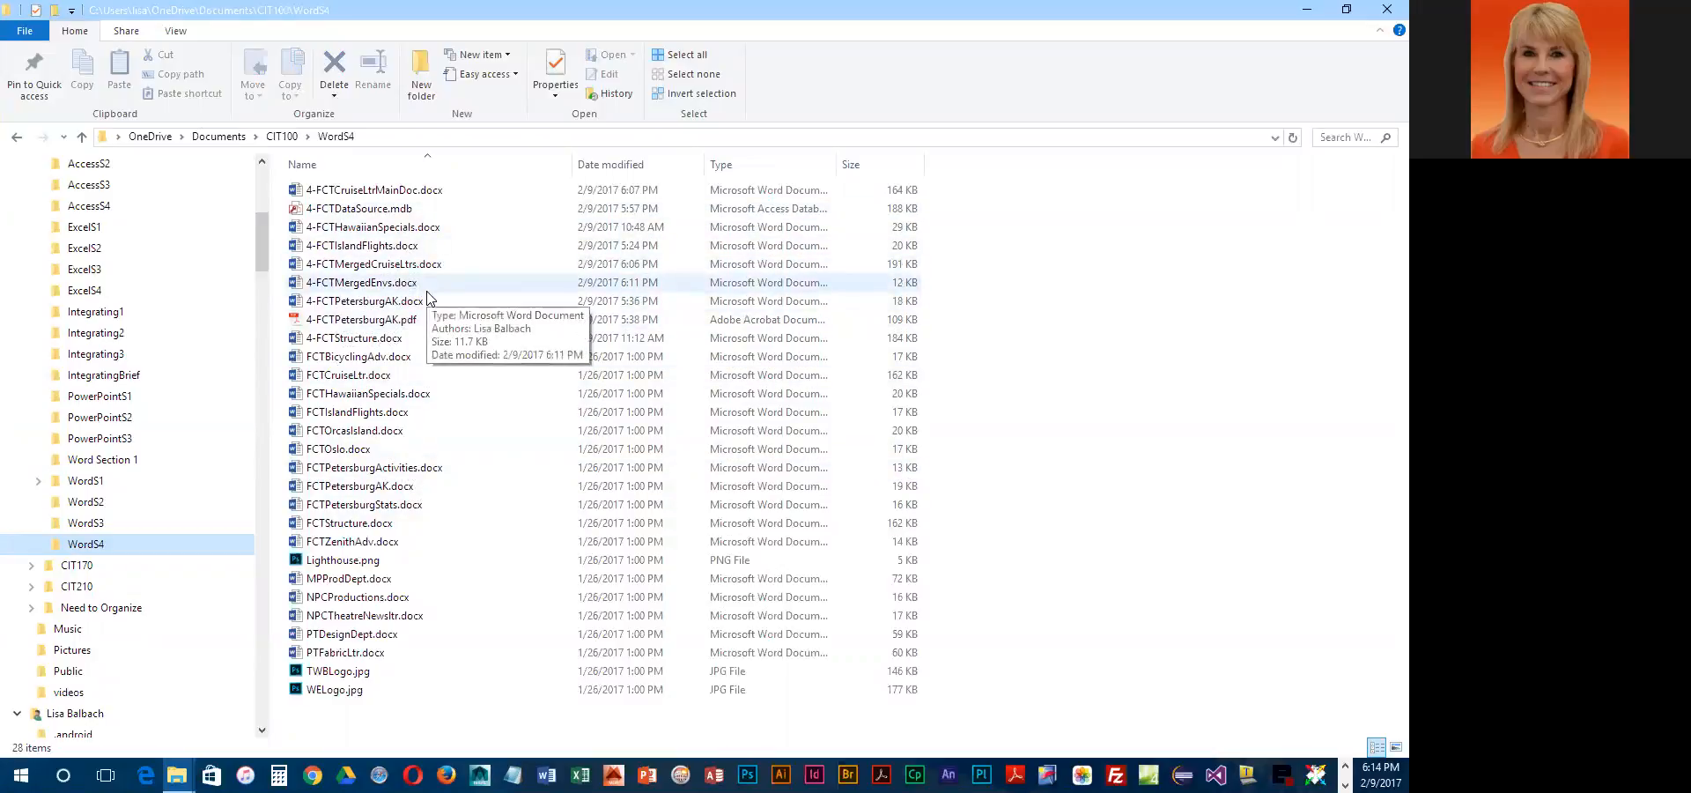
# Open 4-FCTCruiseLtrMainDoc.docx from the WordS4 folder and allow its SQL command to load the database records
pyautogui.click(394, 192)
pyautogui.doubleClick(393, 191)
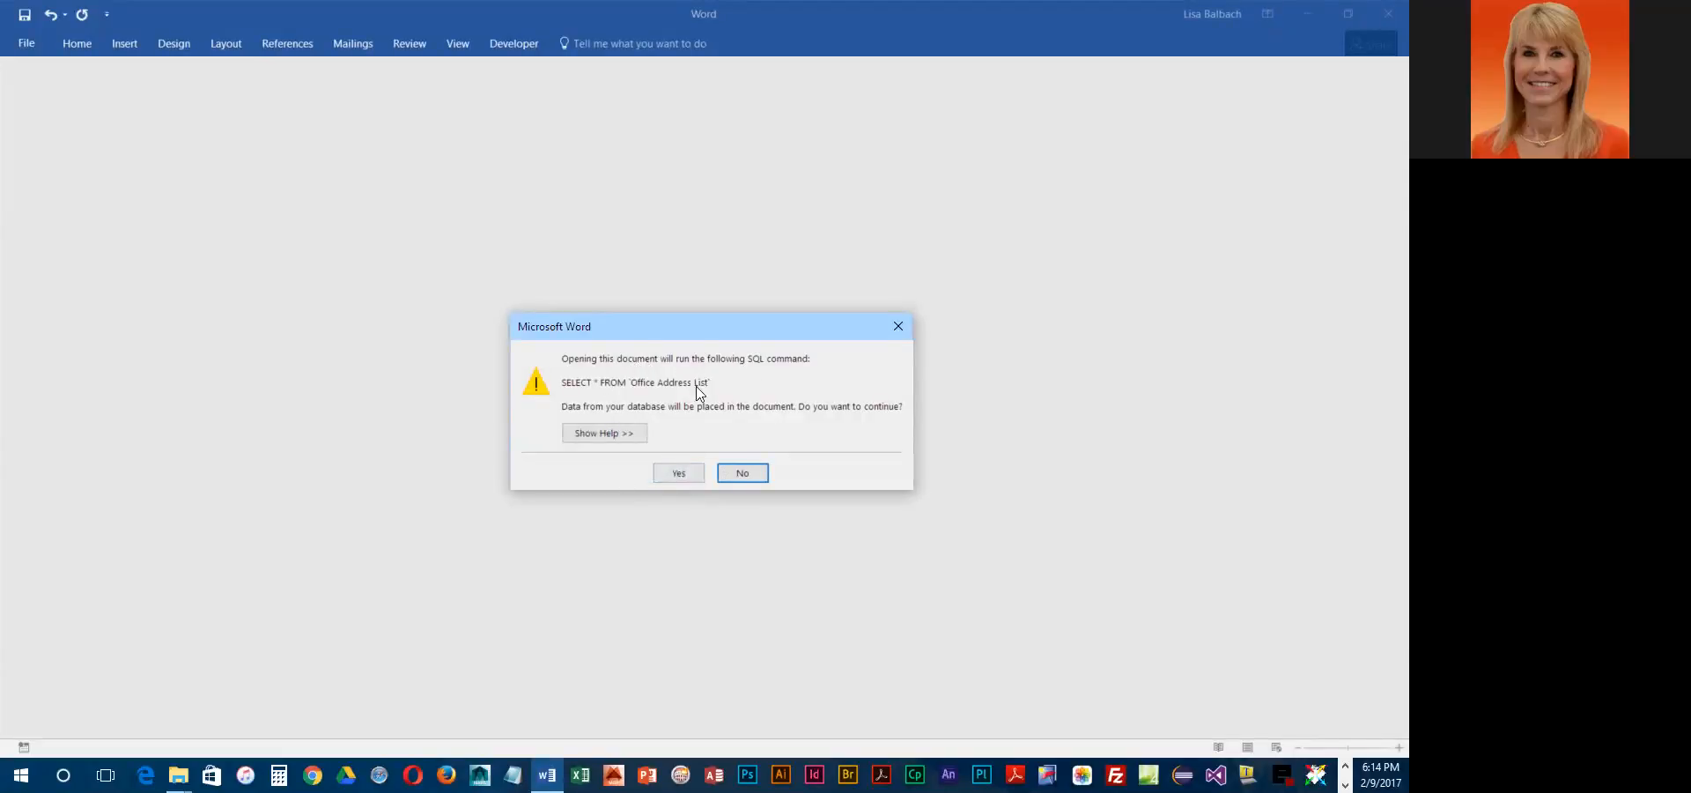
pyautogui.click(679, 475)
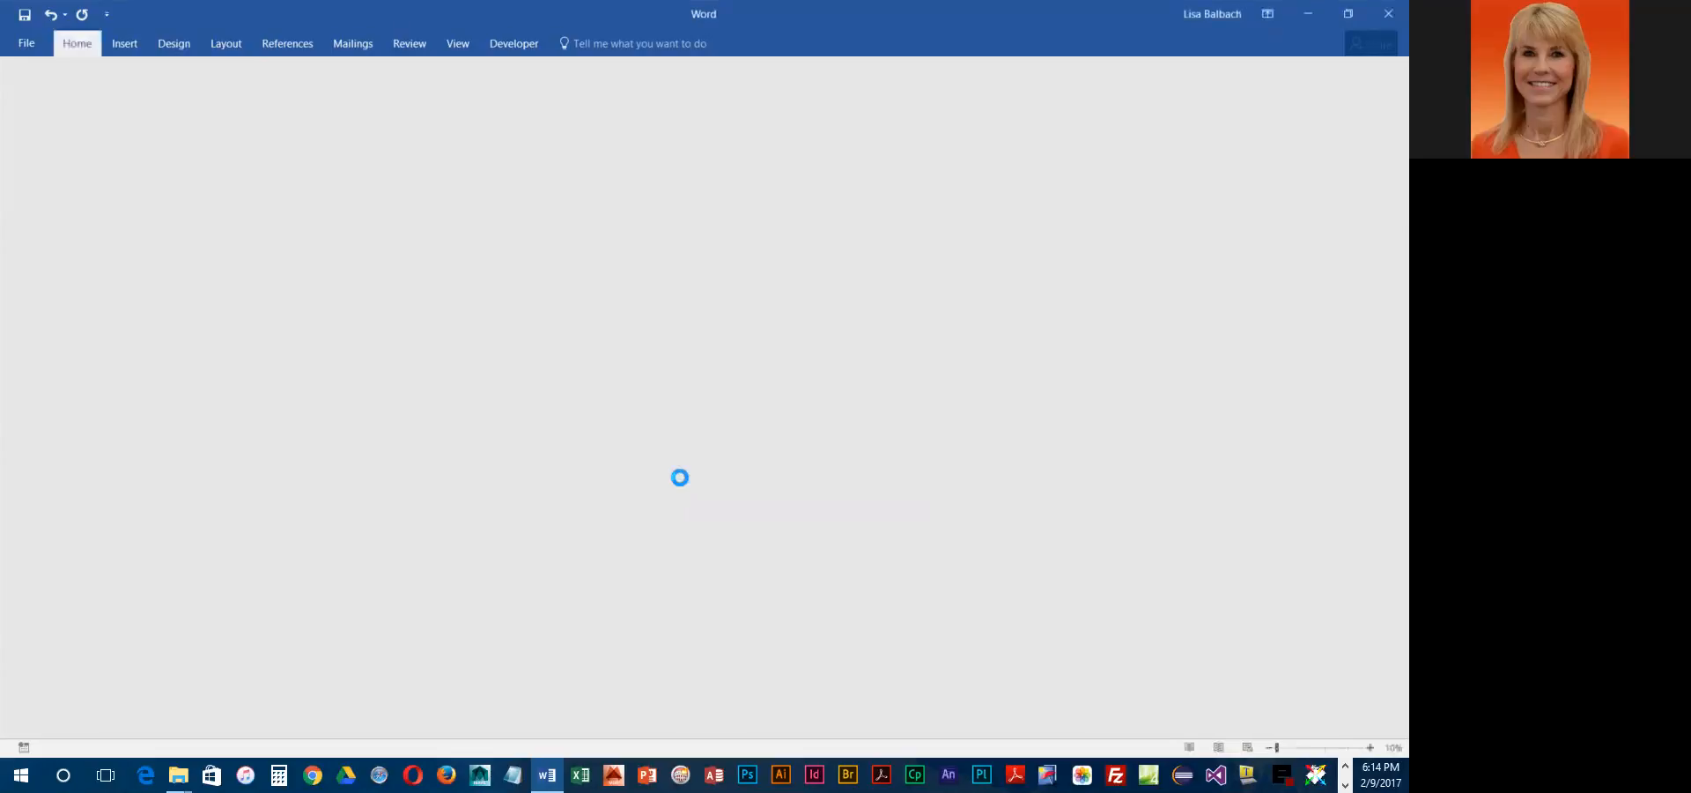
pyautogui.scroll(-4, 681, 478)
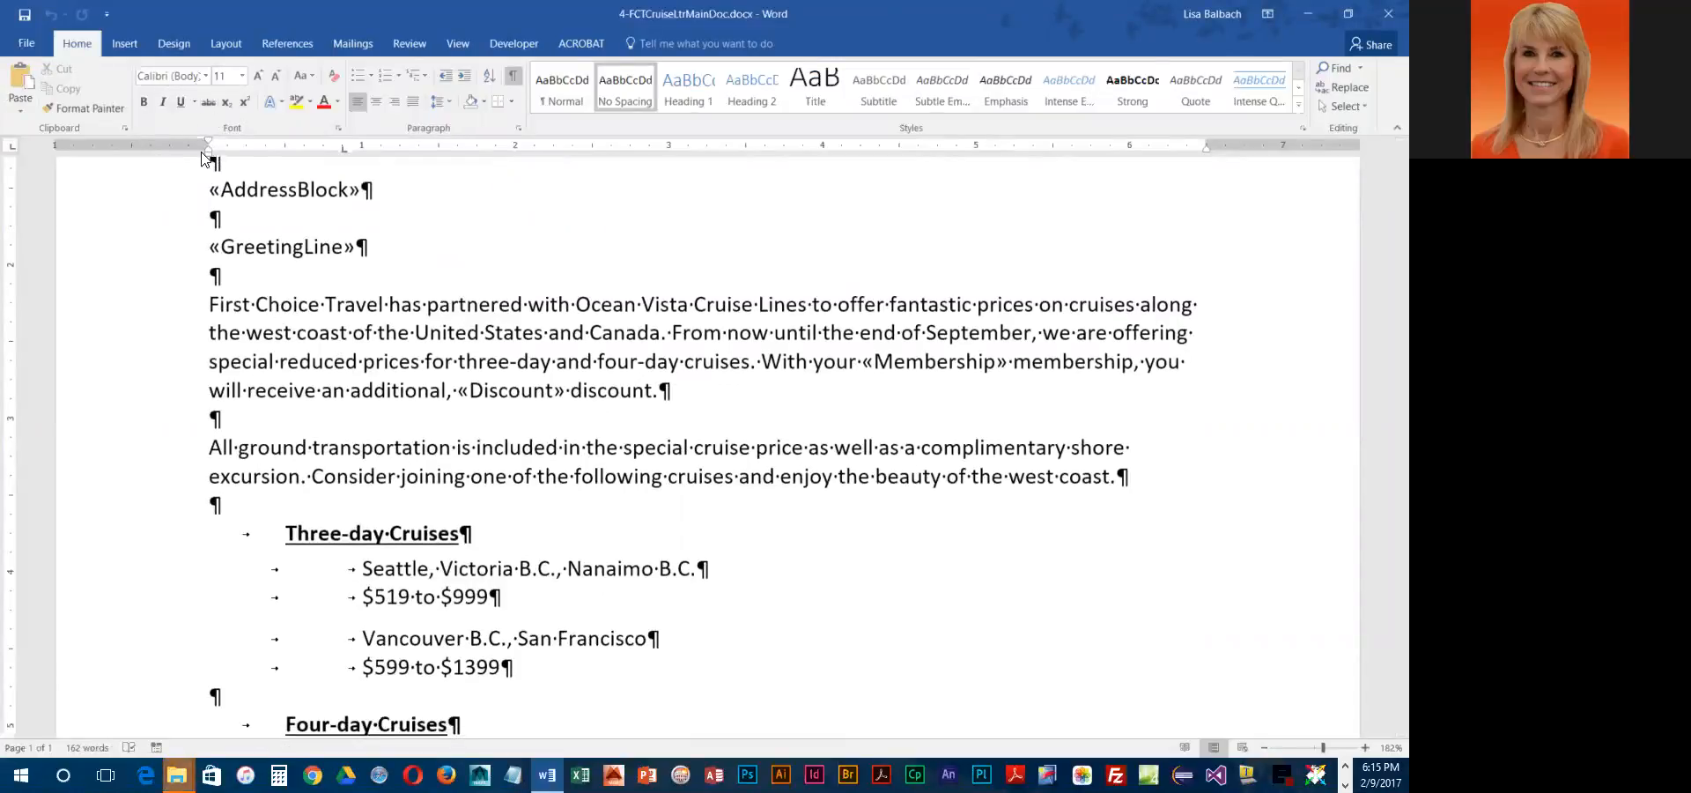
# Attach the existing recipient list 4-FCTDataSource.mdb from OneDrive's Documents, CIT100, WordS4 folder to the cruise letter
pyautogui.click(352, 43)
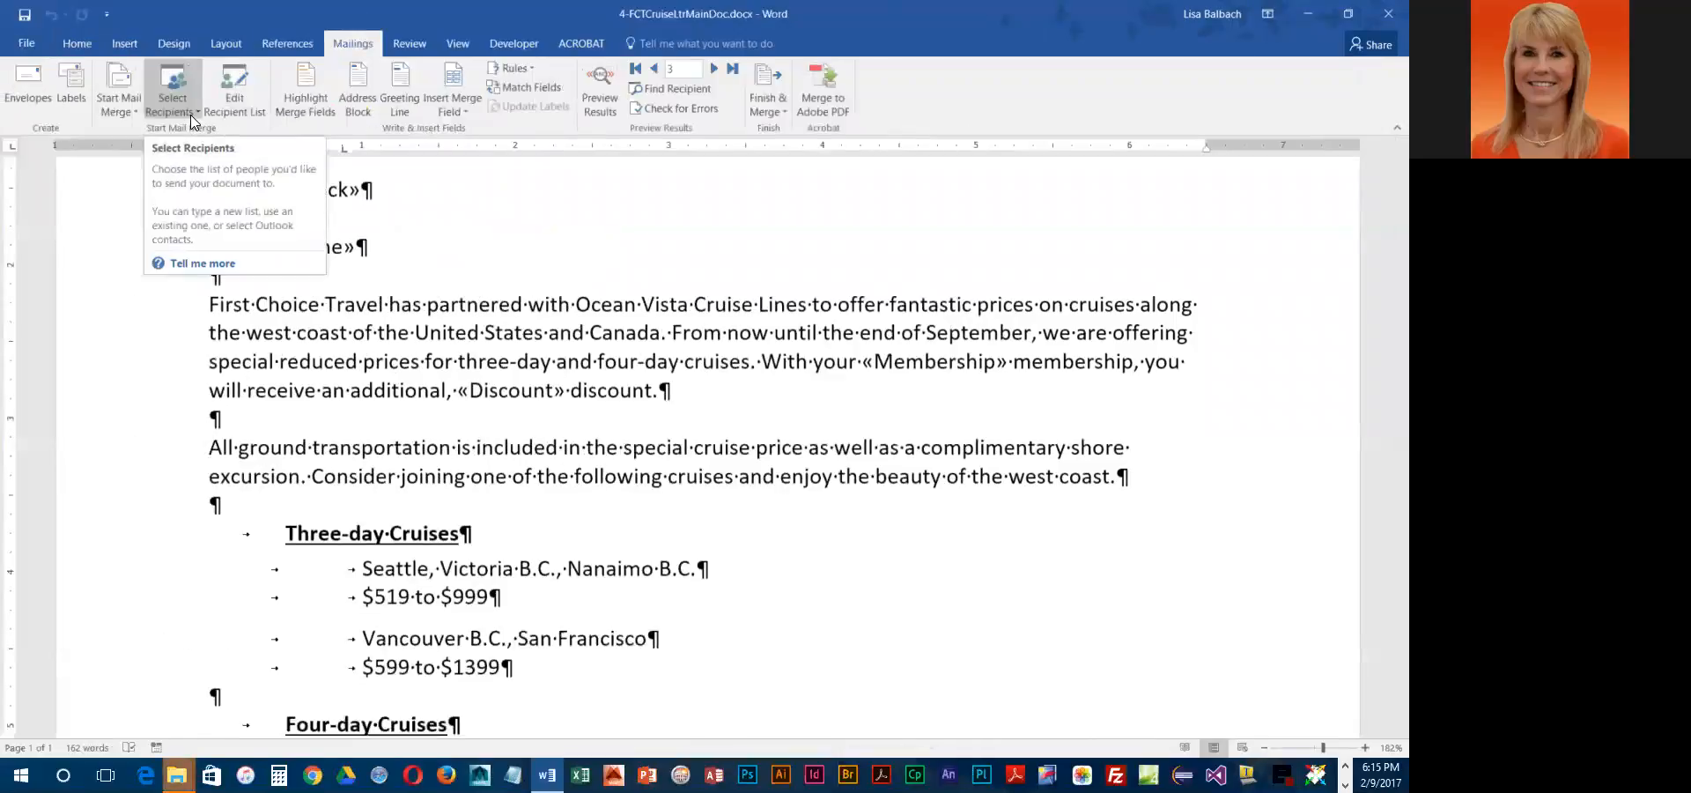
pyautogui.click(187, 111)
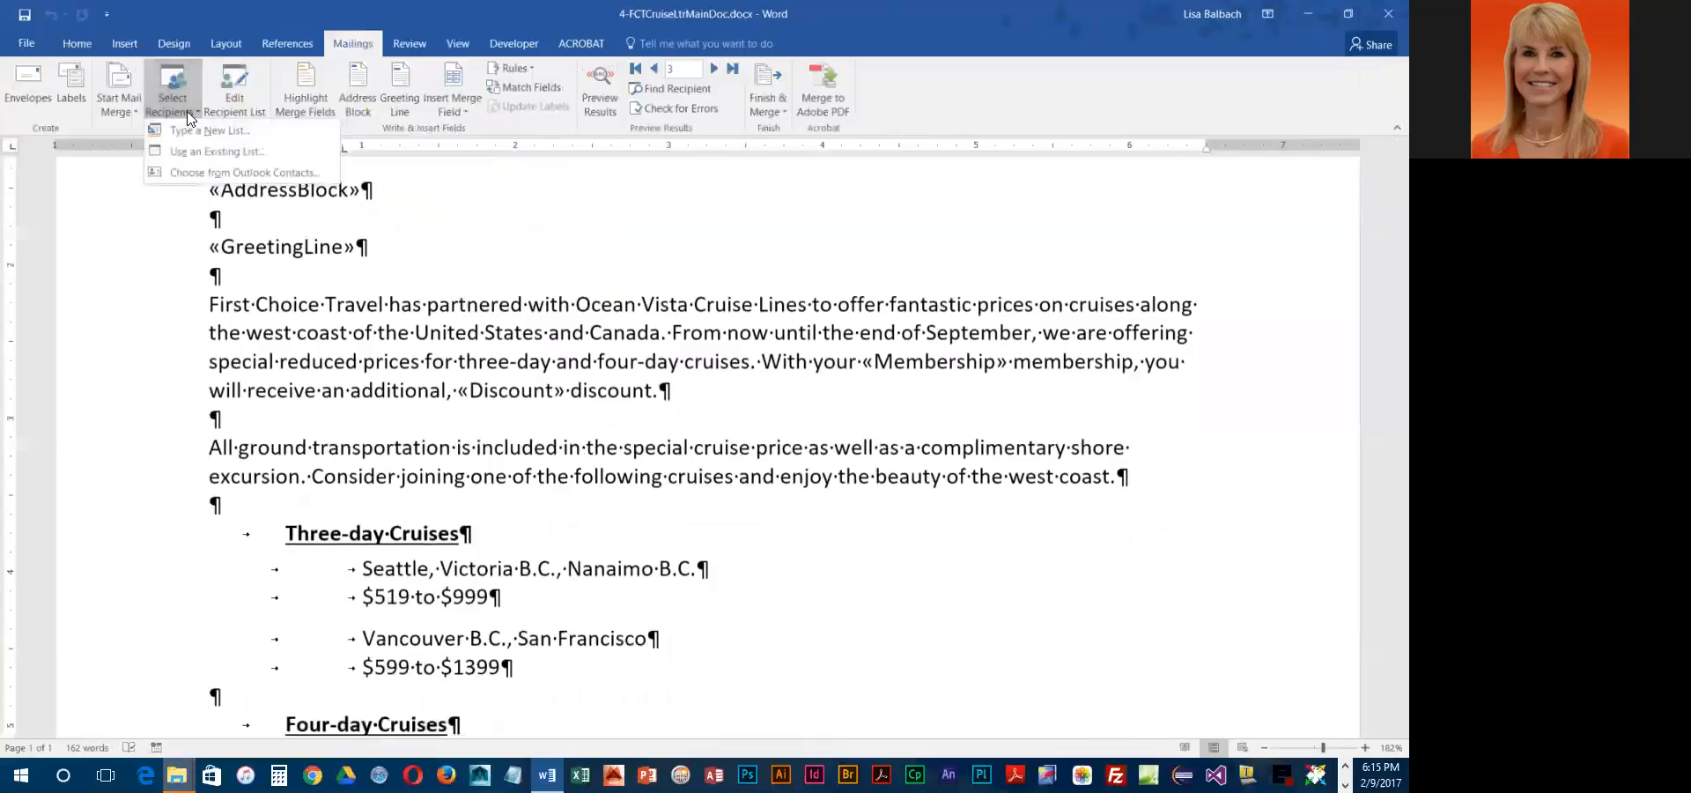
pyautogui.click(222, 155)
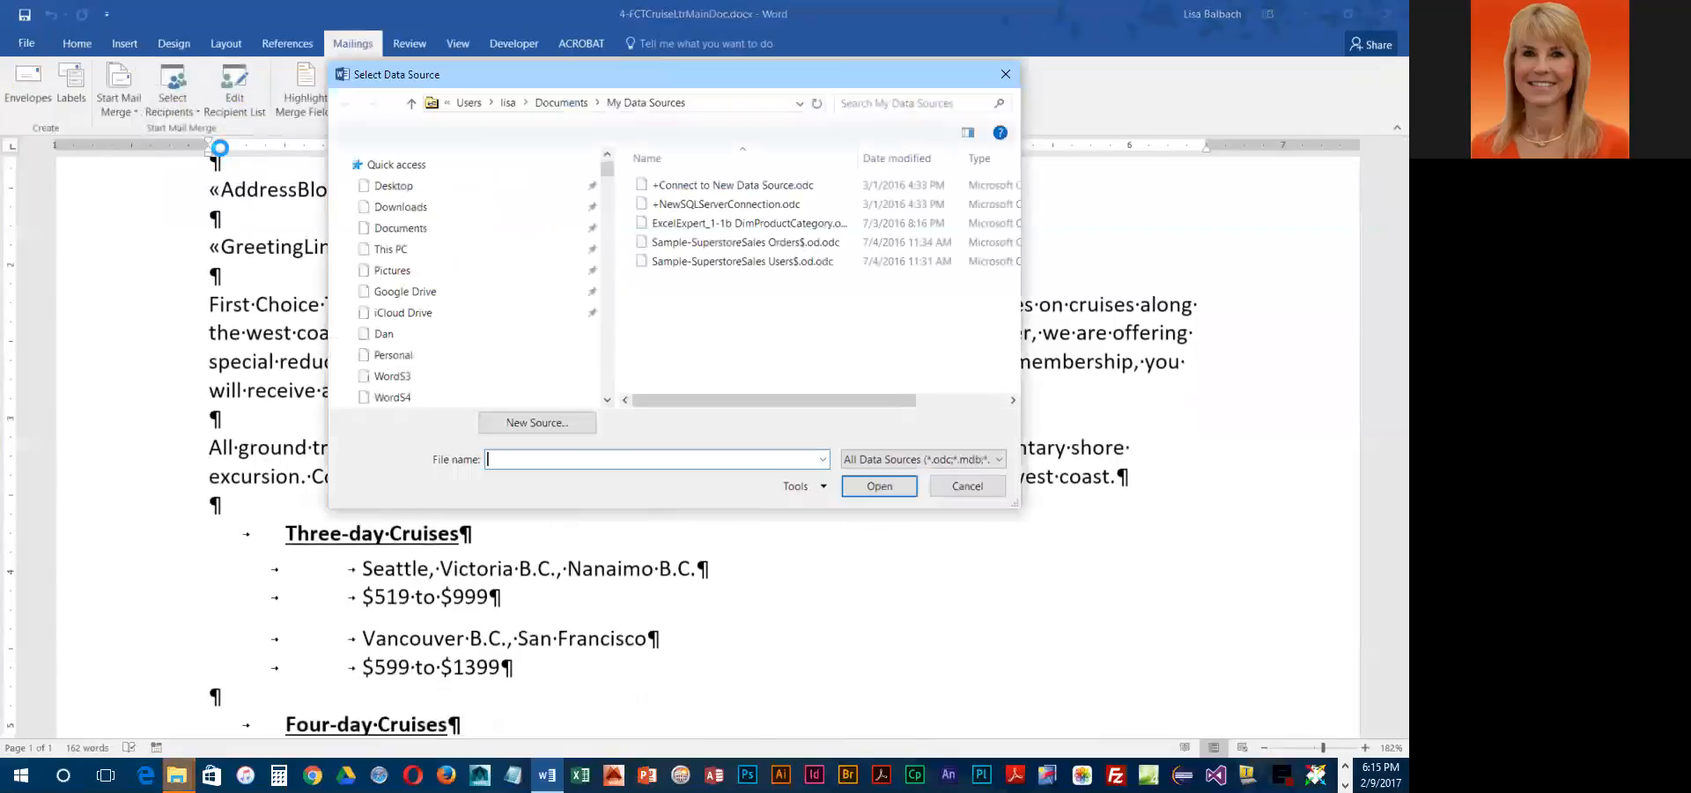
pyautogui.scroll(5, 578, 332)
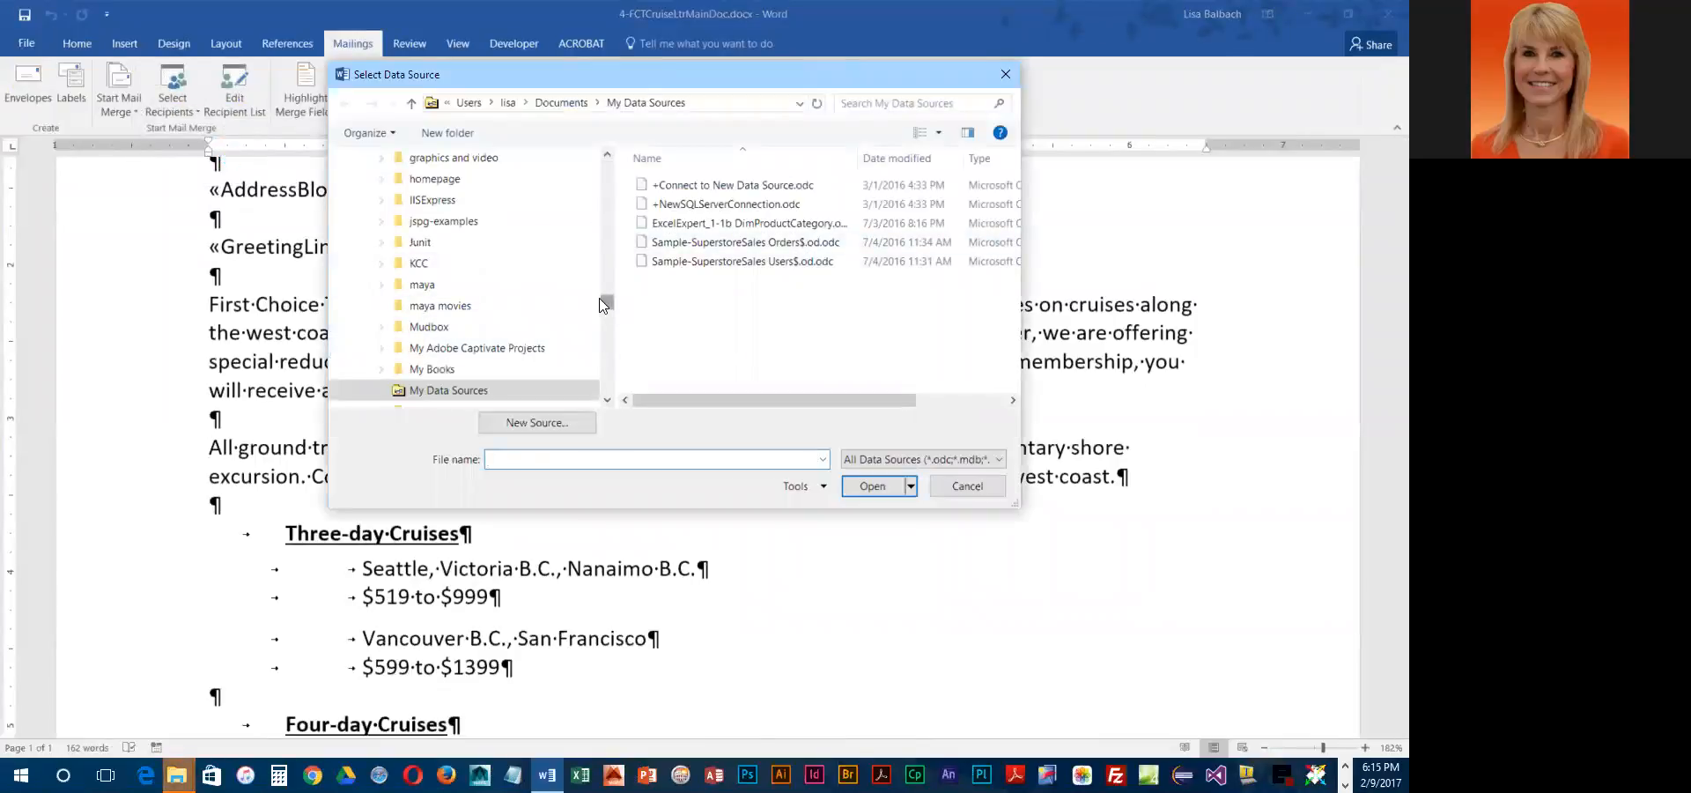
pyautogui.moveTo(610, 275); pyautogui.dragTo(622, 183)
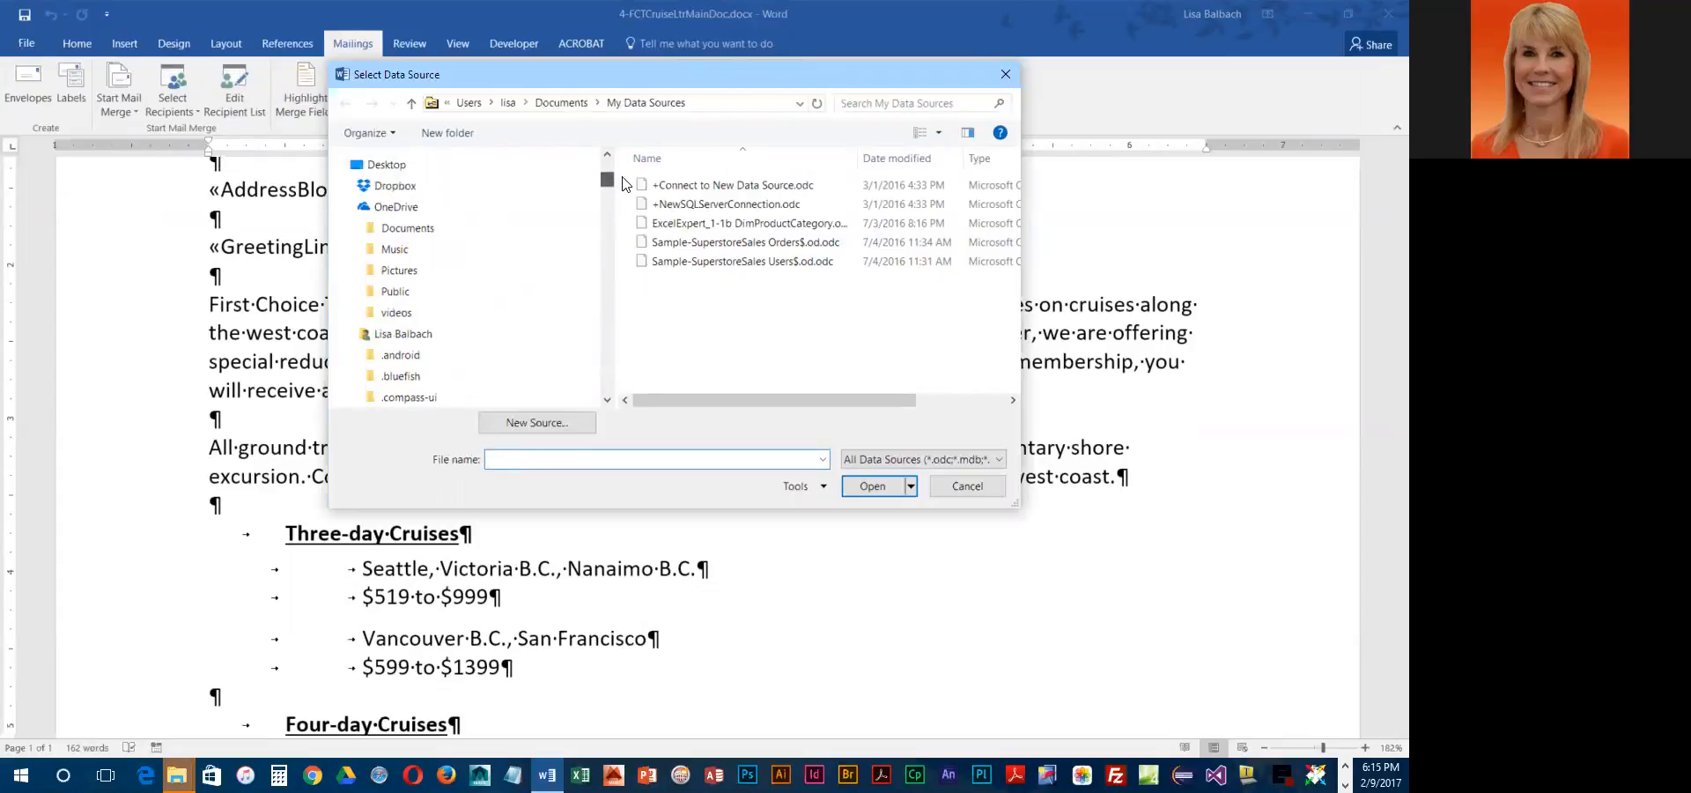
pyautogui.click(353, 228)
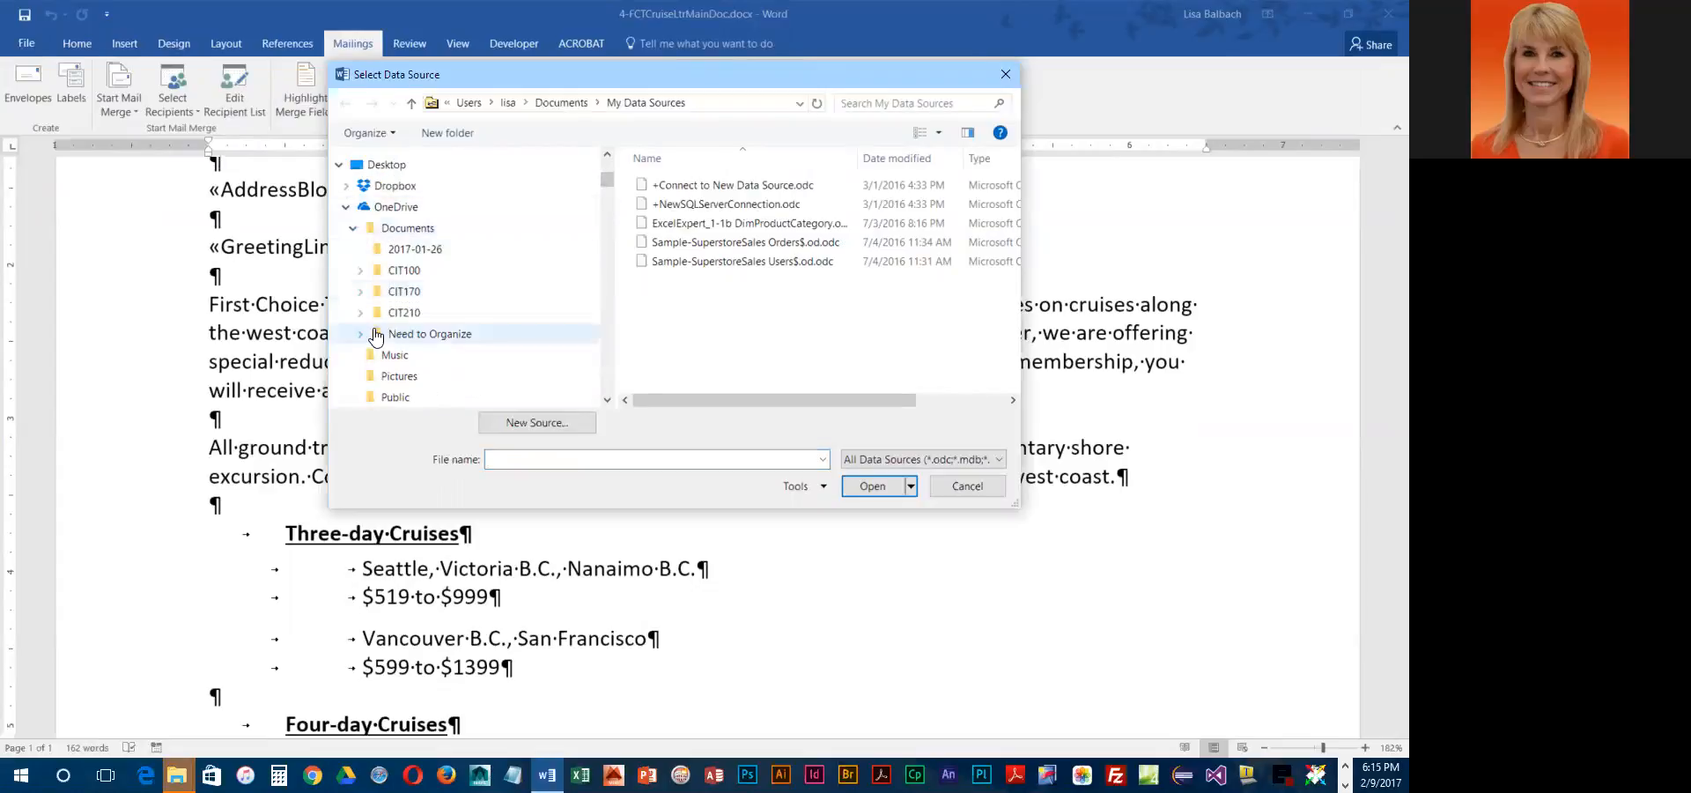
pyautogui.click(360, 243)
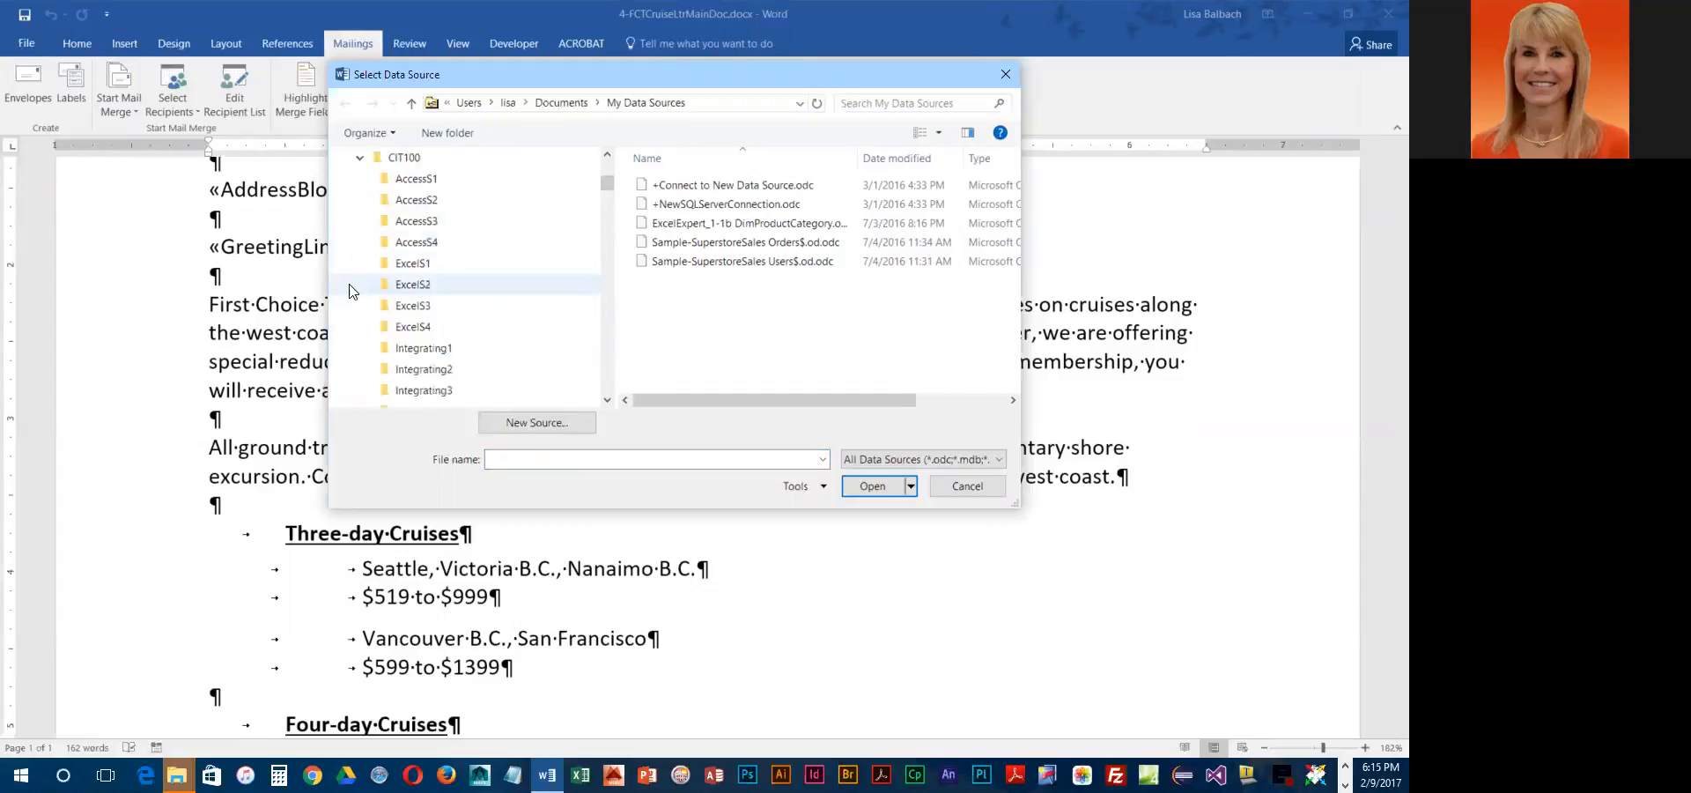
pyautogui.scroll(-3, 383, 348)
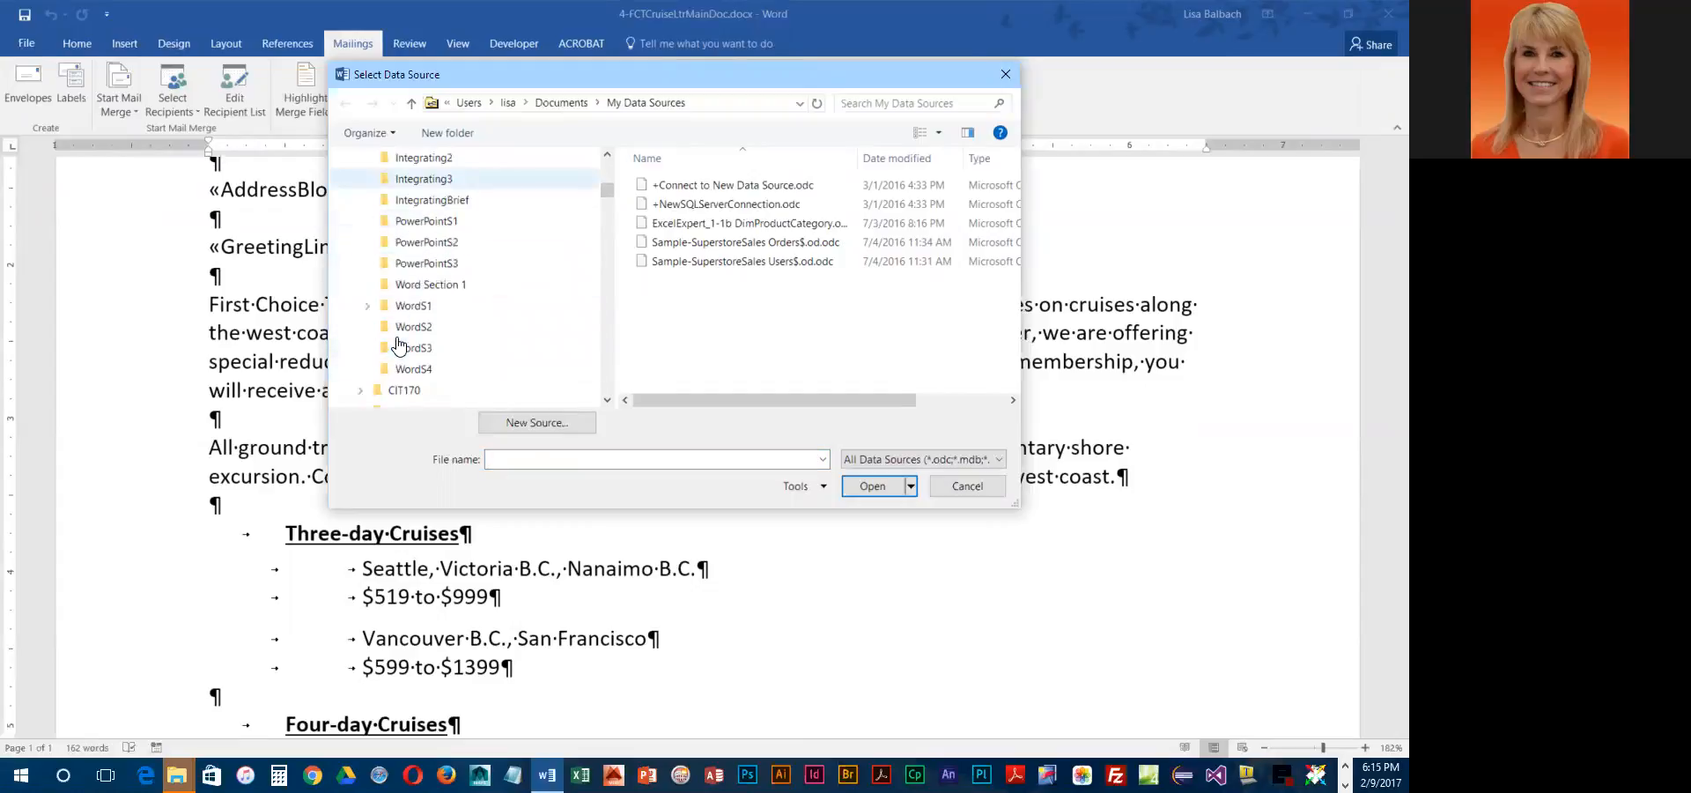
pyautogui.click(413, 369)
pyautogui.click(713, 206)
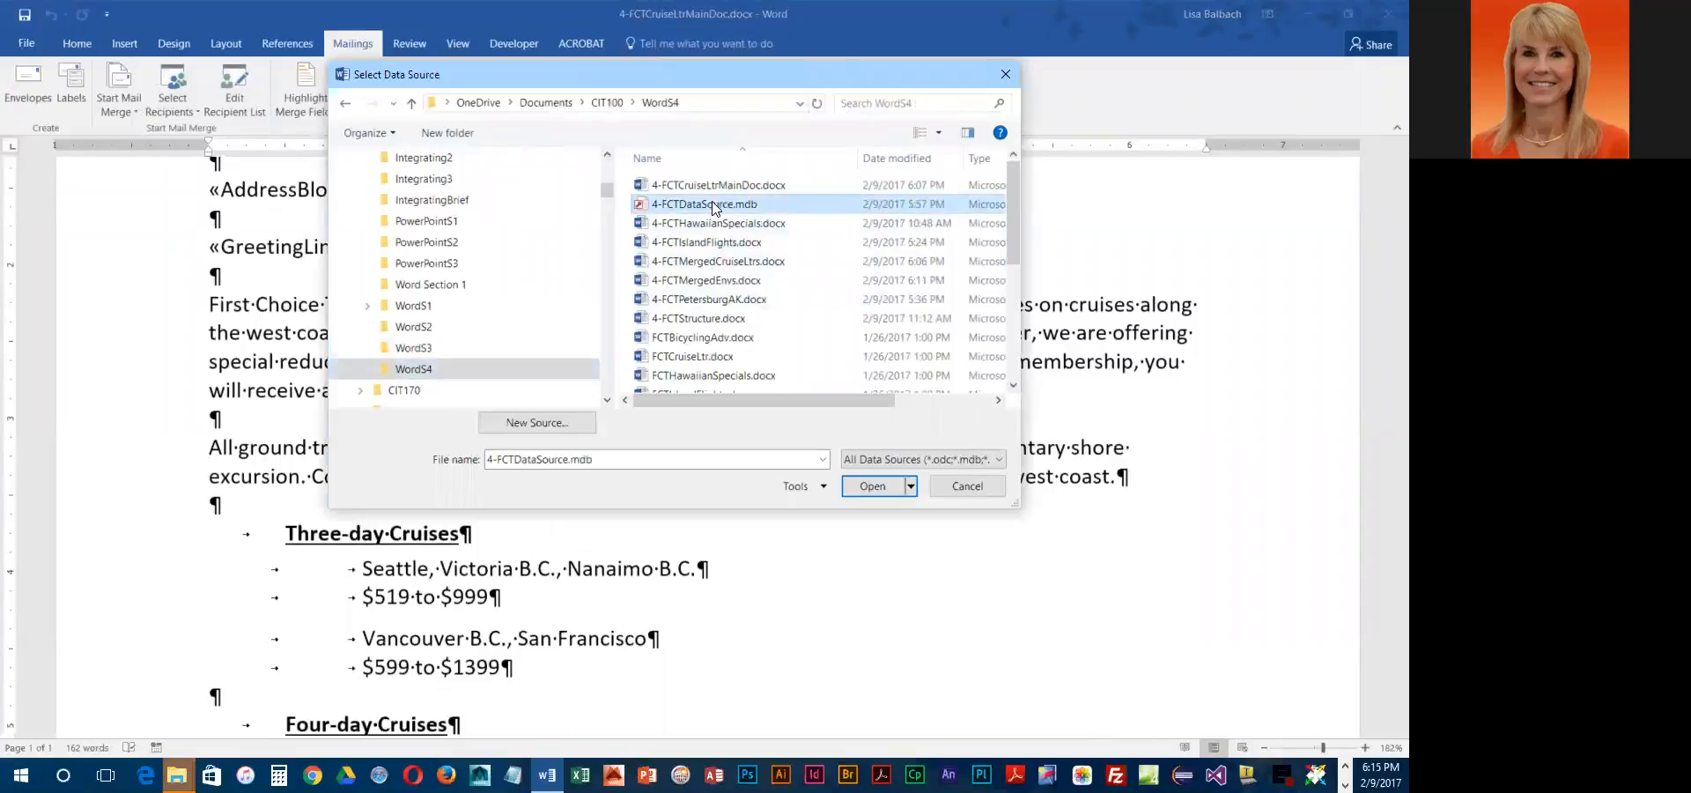
pyautogui.click(865, 486)
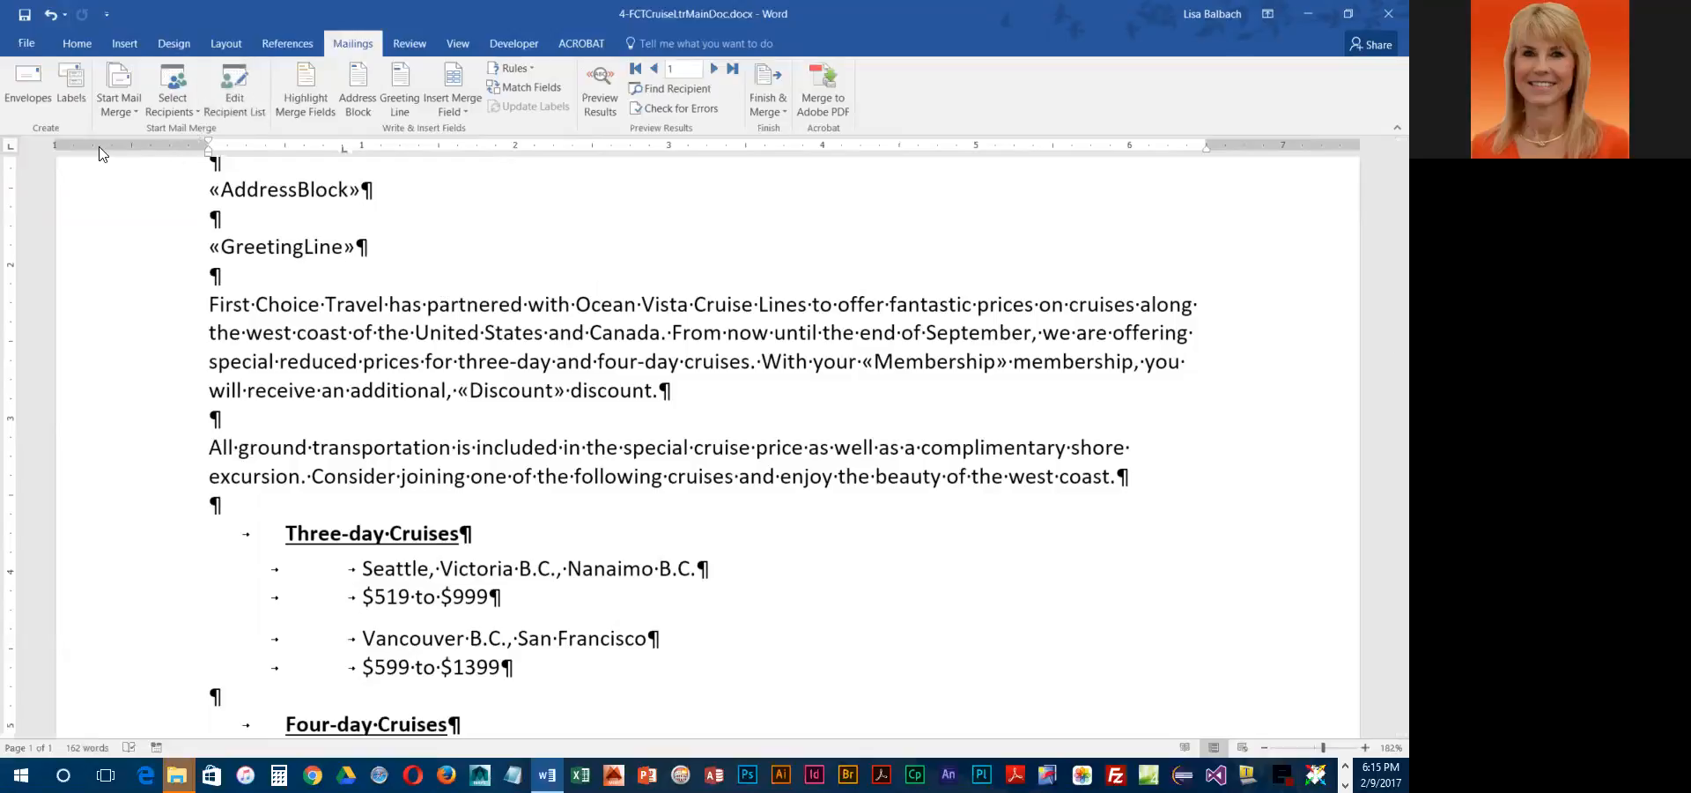
# Open the mail merge recipient list for editing and enlarge its window to show all columns
pyautogui.click(247, 90)
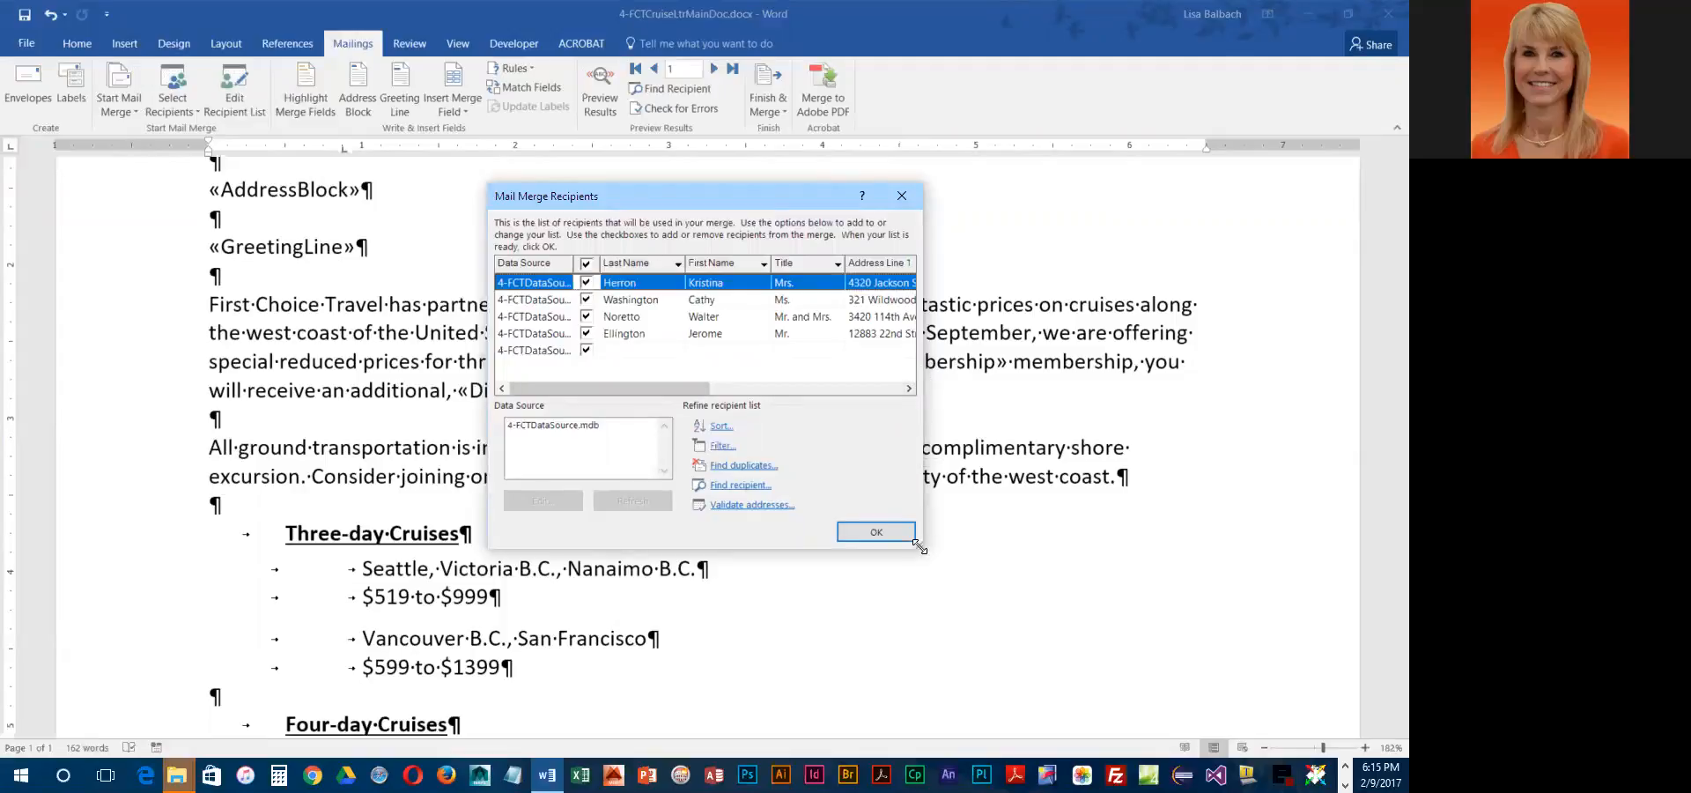
pyautogui.moveTo(918, 546); pyautogui.dragTo(1321, 550)
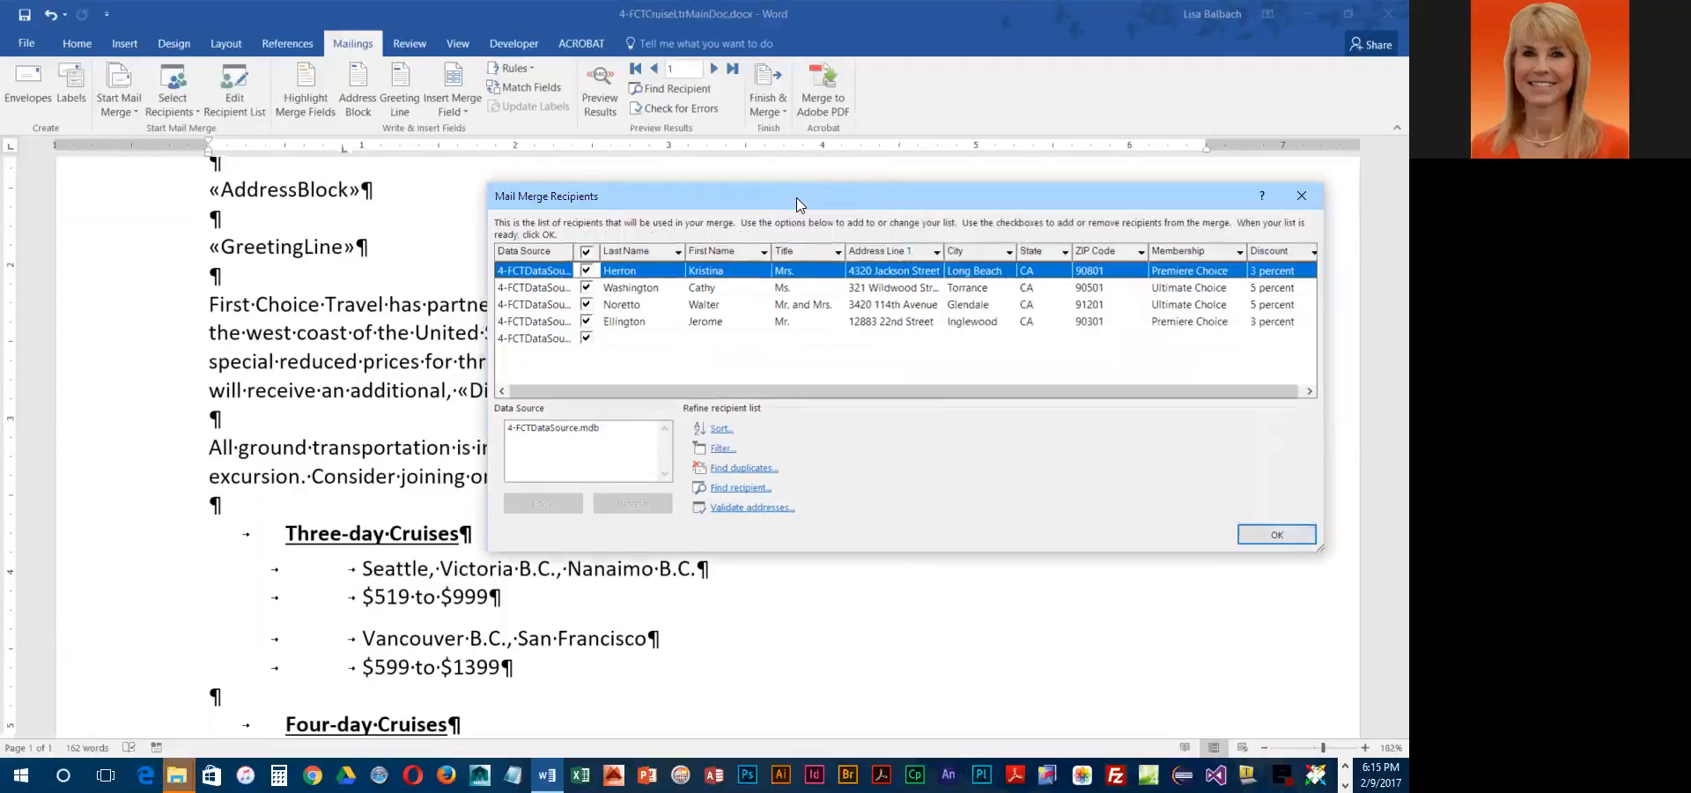
pyautogui.moveTo(772, 207); pyautogui.dragTo(471, 195)
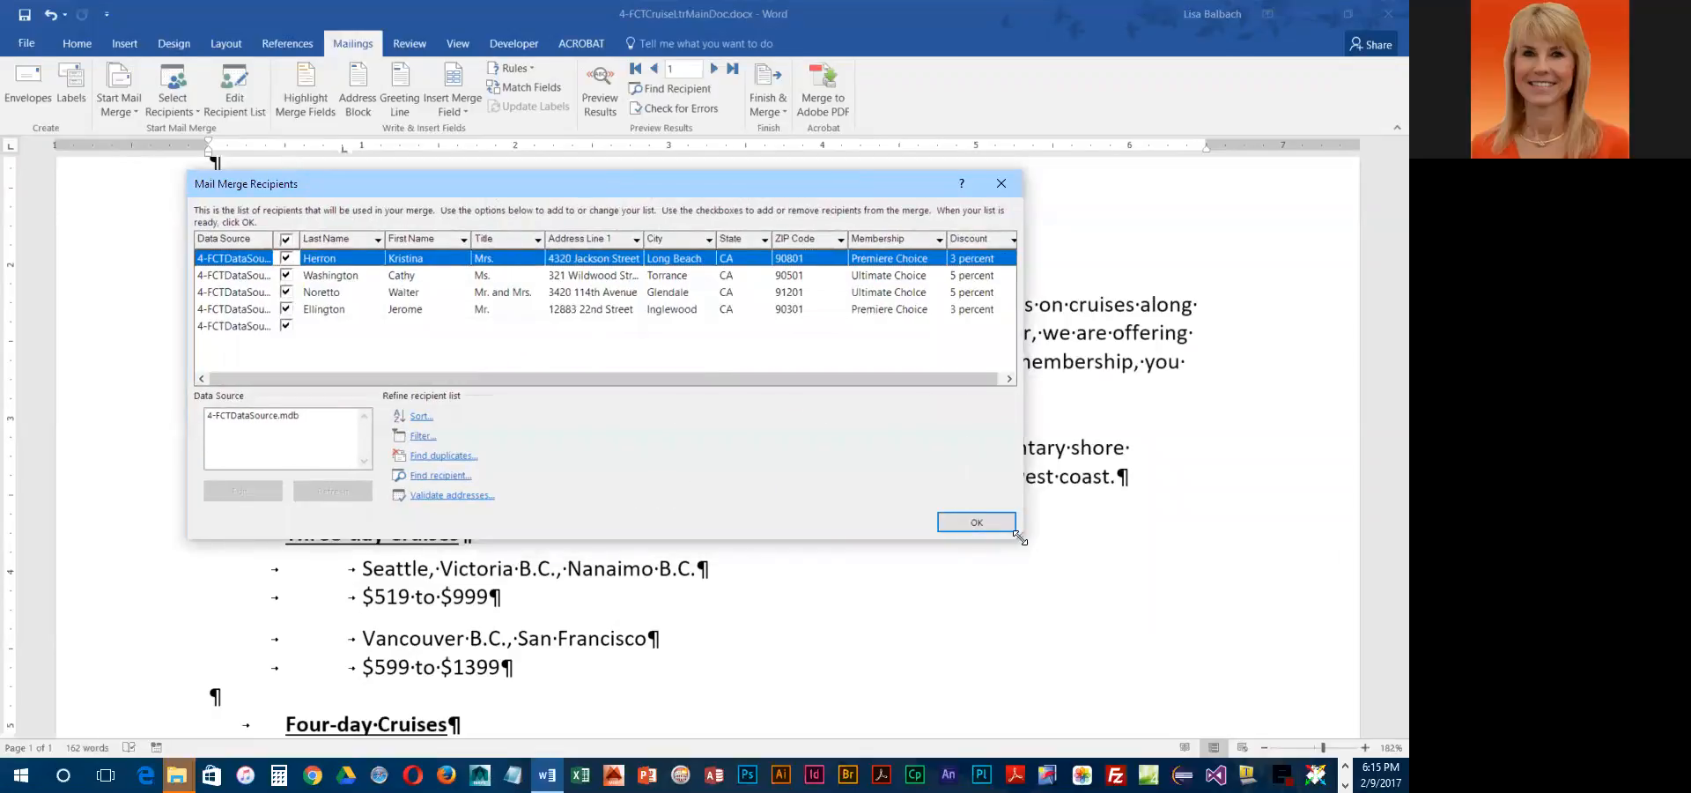
pyautogui.moveTo(1019, 538); pyautogui.dragTo(1203, 535)
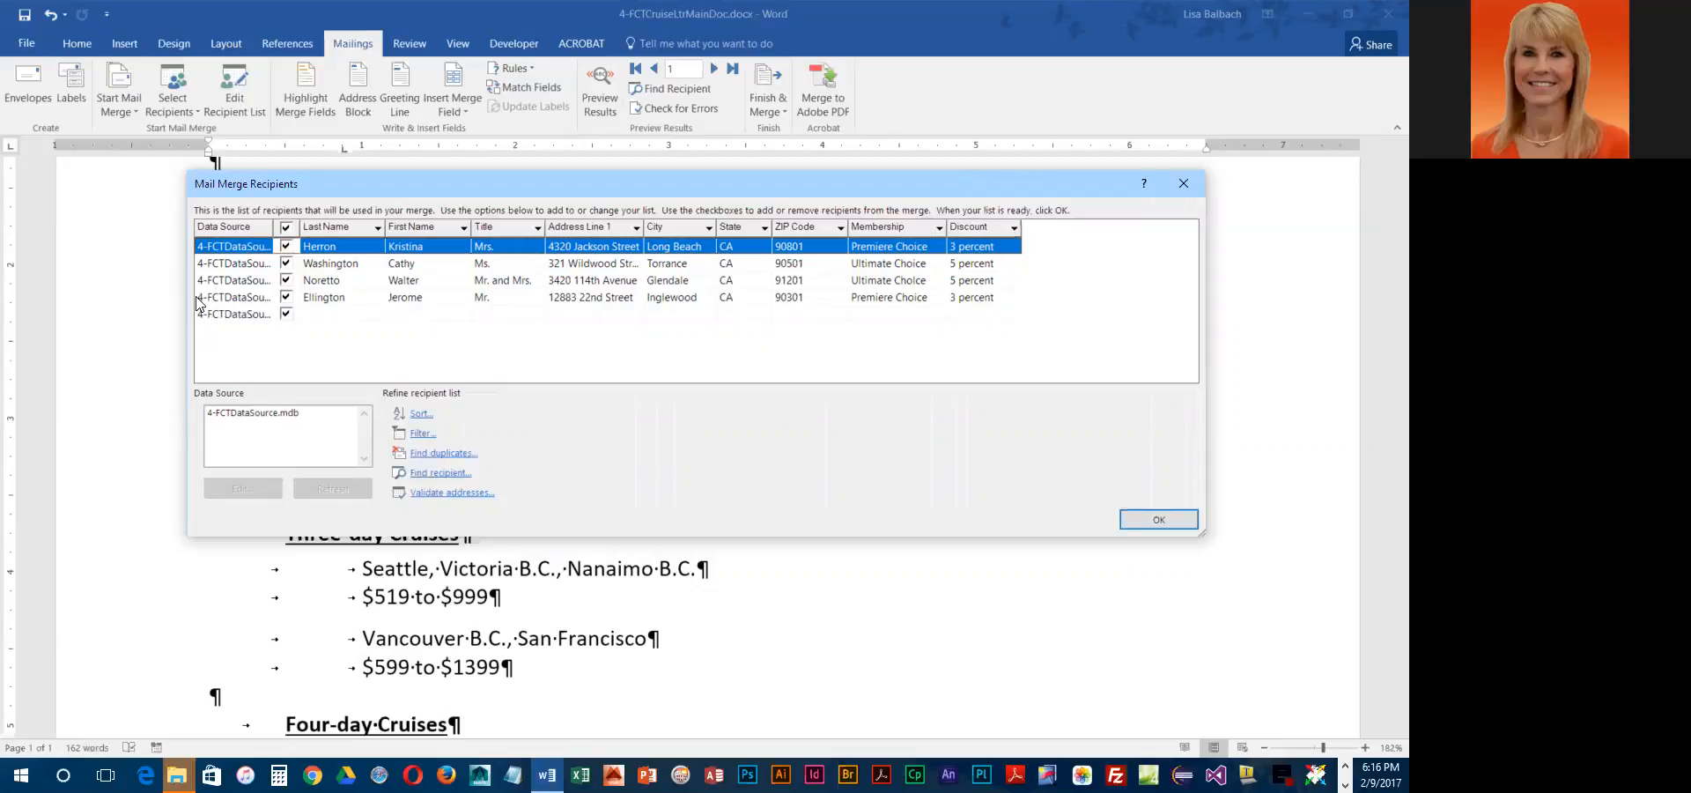
# Open the 4-FCTDataSource.mdb data source for editing and widen its window to show every field
pyautogui.click(331, 280)
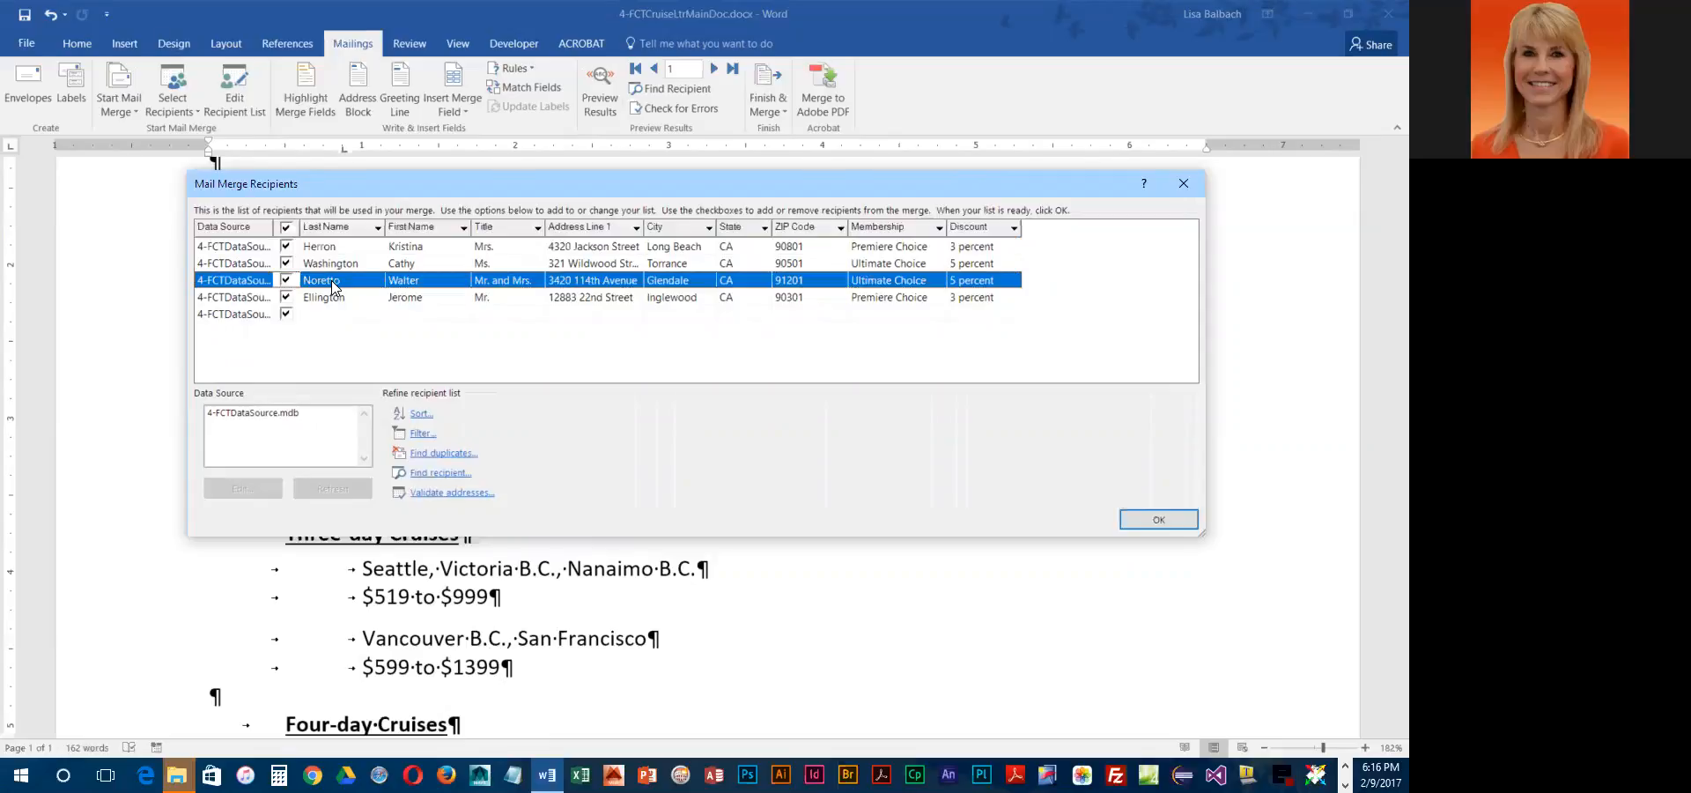
pyautogui.click(274, 414)
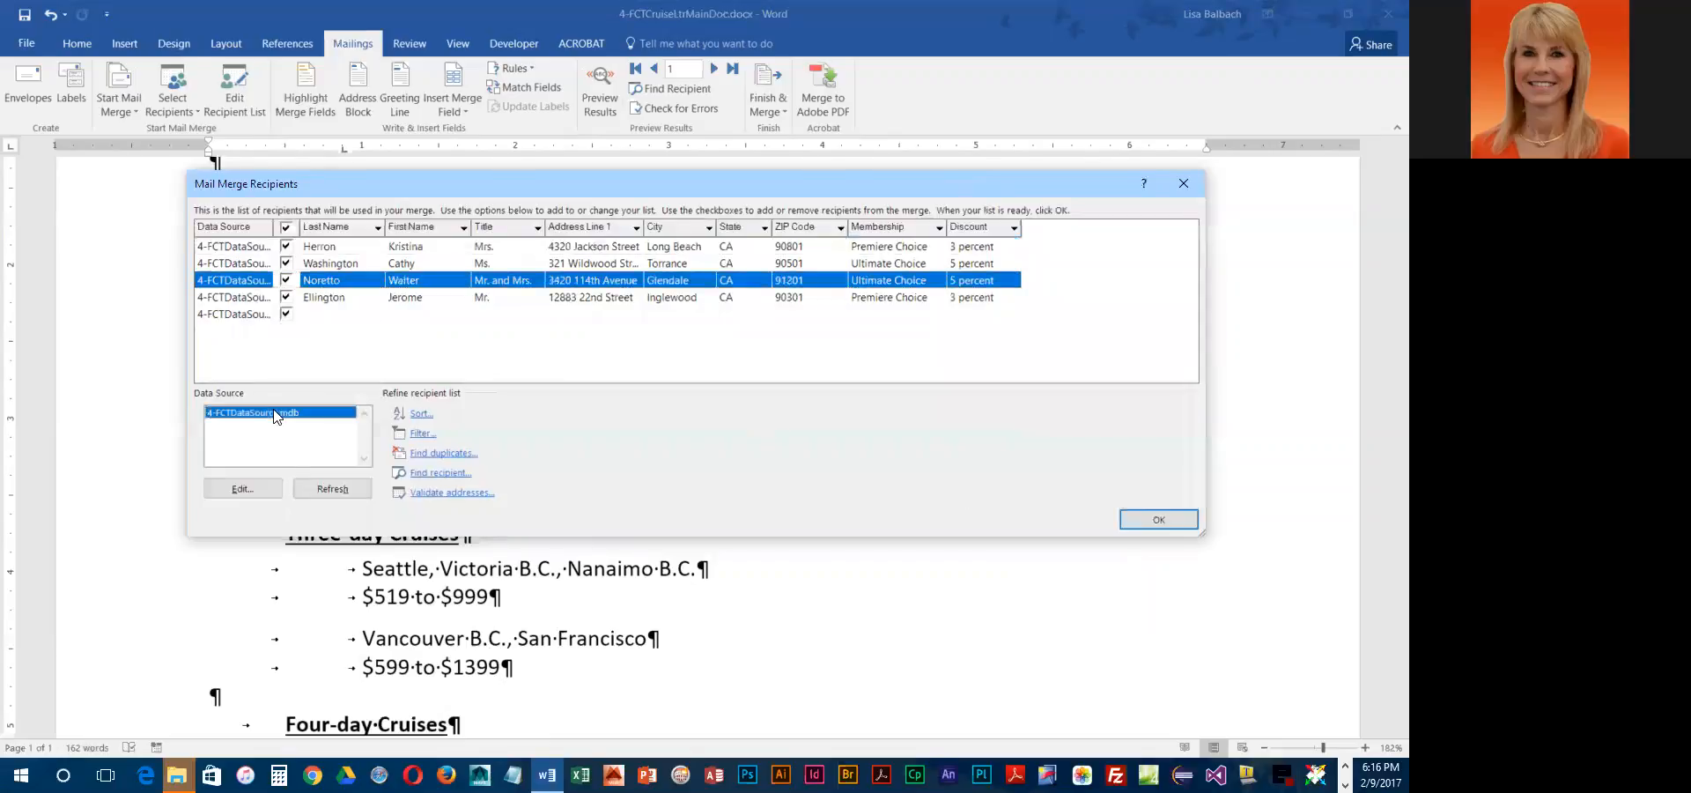
pyautogui.click(244, 490)
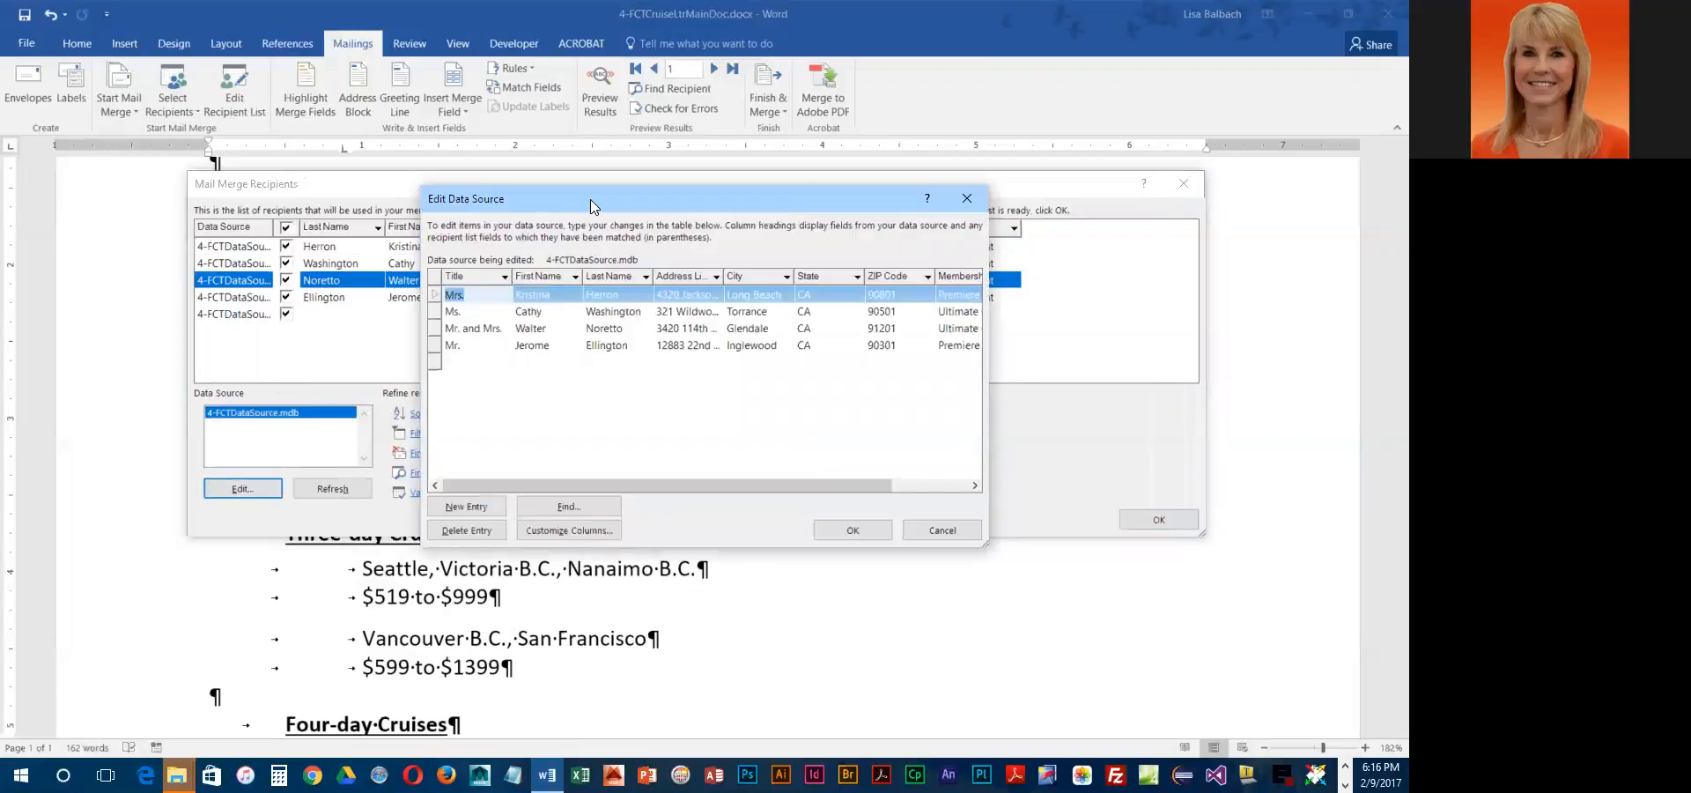
pyautogui.moveTo(590, 199); pyautogui.dragTo(403, 181)
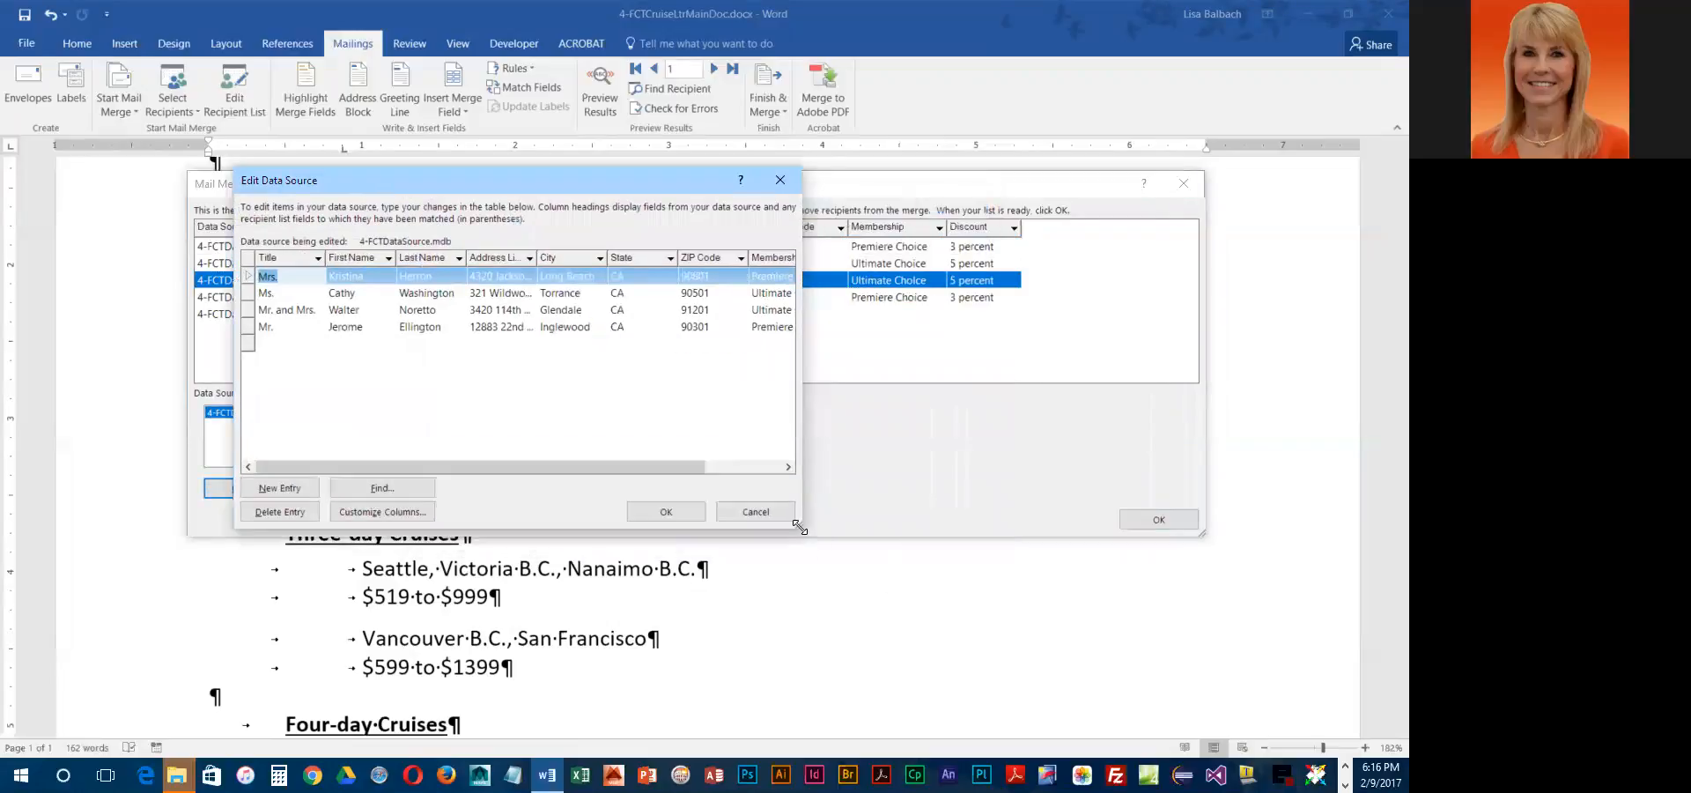
pyautogui.moveTo(800, 526); pyautogui.dragTo(1222, 527)
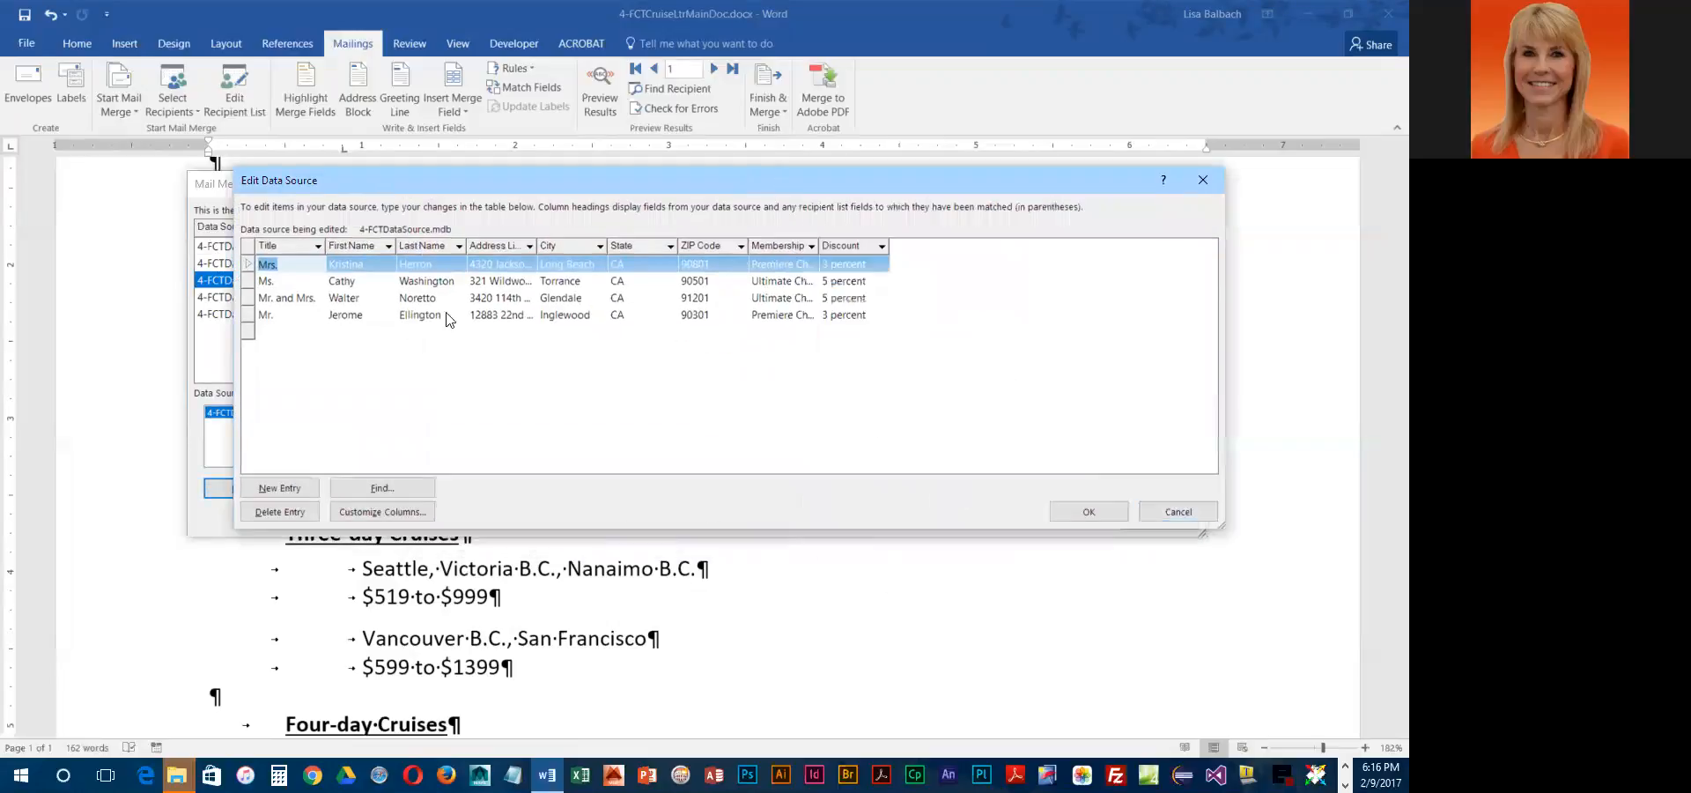
# Delete the "Mr. and Mrs." entry in Glendale from the data source
pyautogui.click(247, 300)
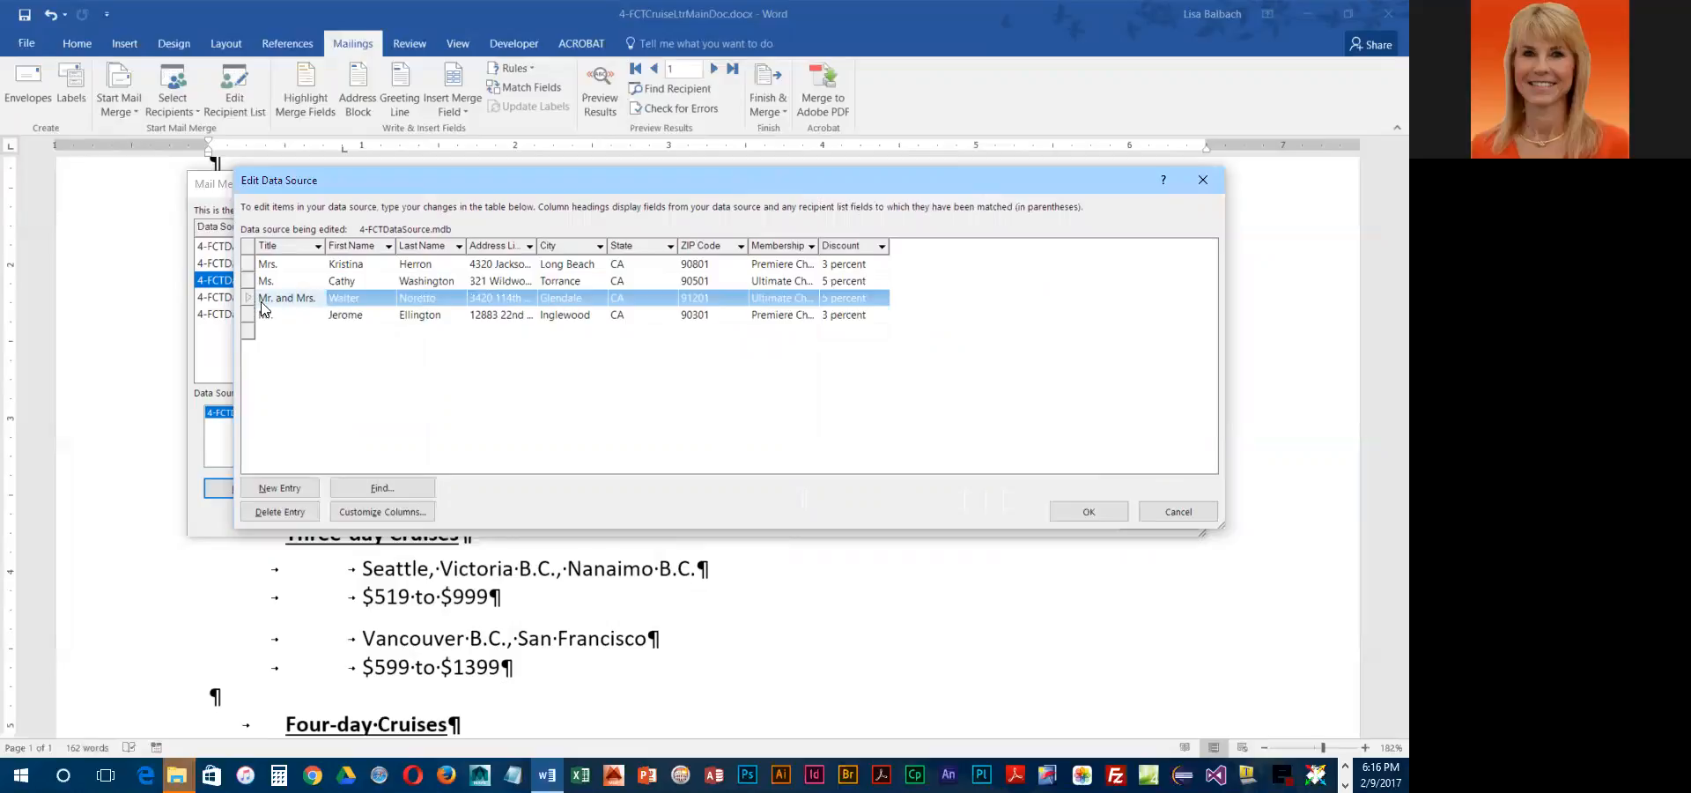
pyautogui.click(280, 511)
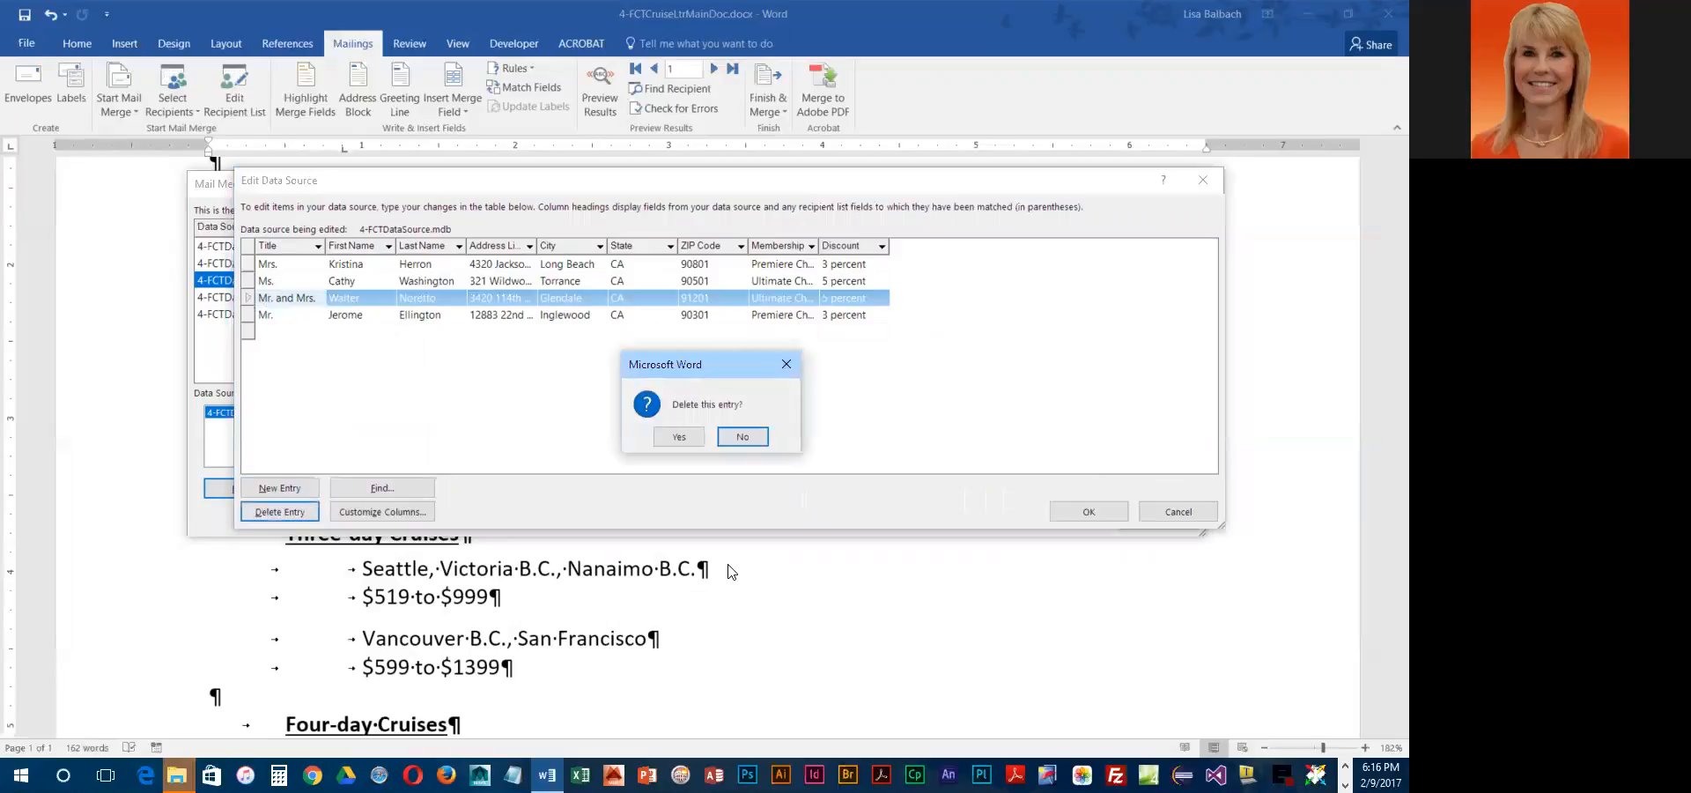
pyautogui.click(680, 438)
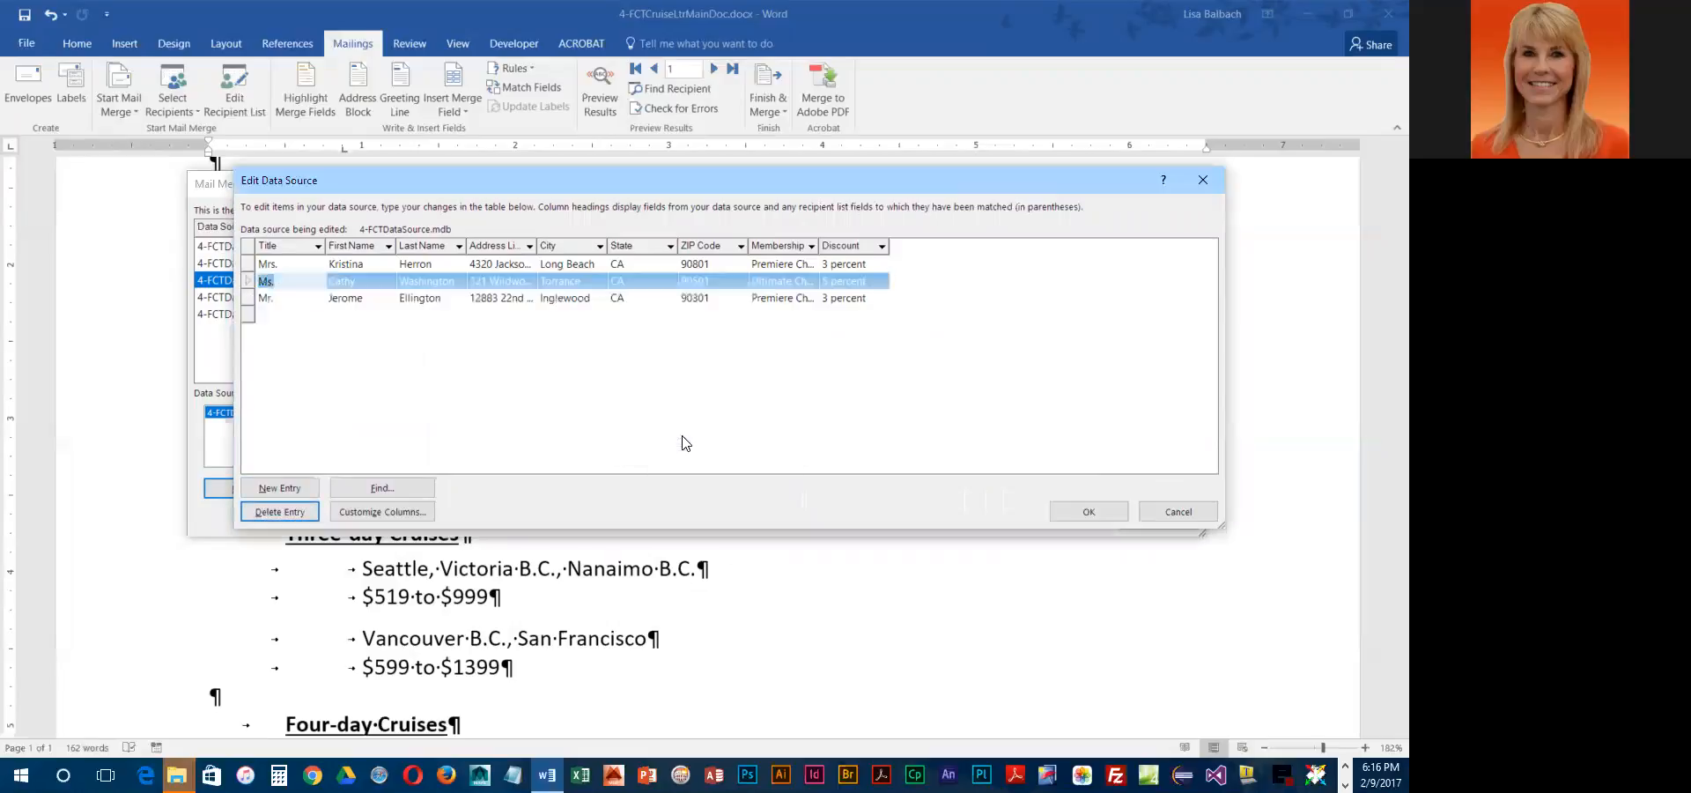
# Start a new entry in the empty last row with the title Ms. and the recipient's first and last name
pyautogui.click(291, 312)
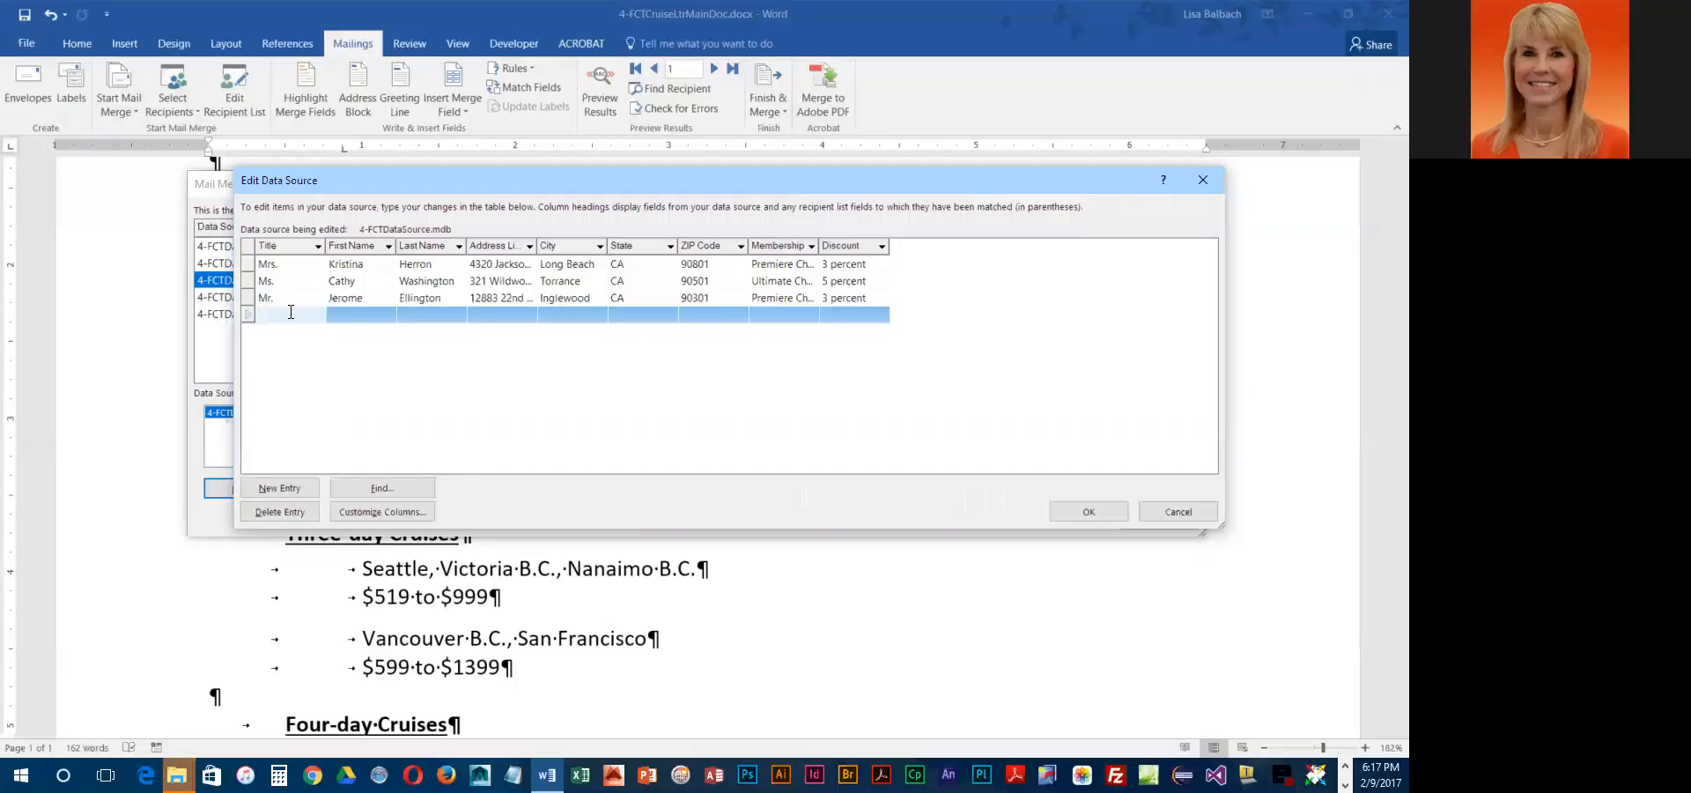
pyautogui.write('Ms.')
pyautogui.press('Tab')
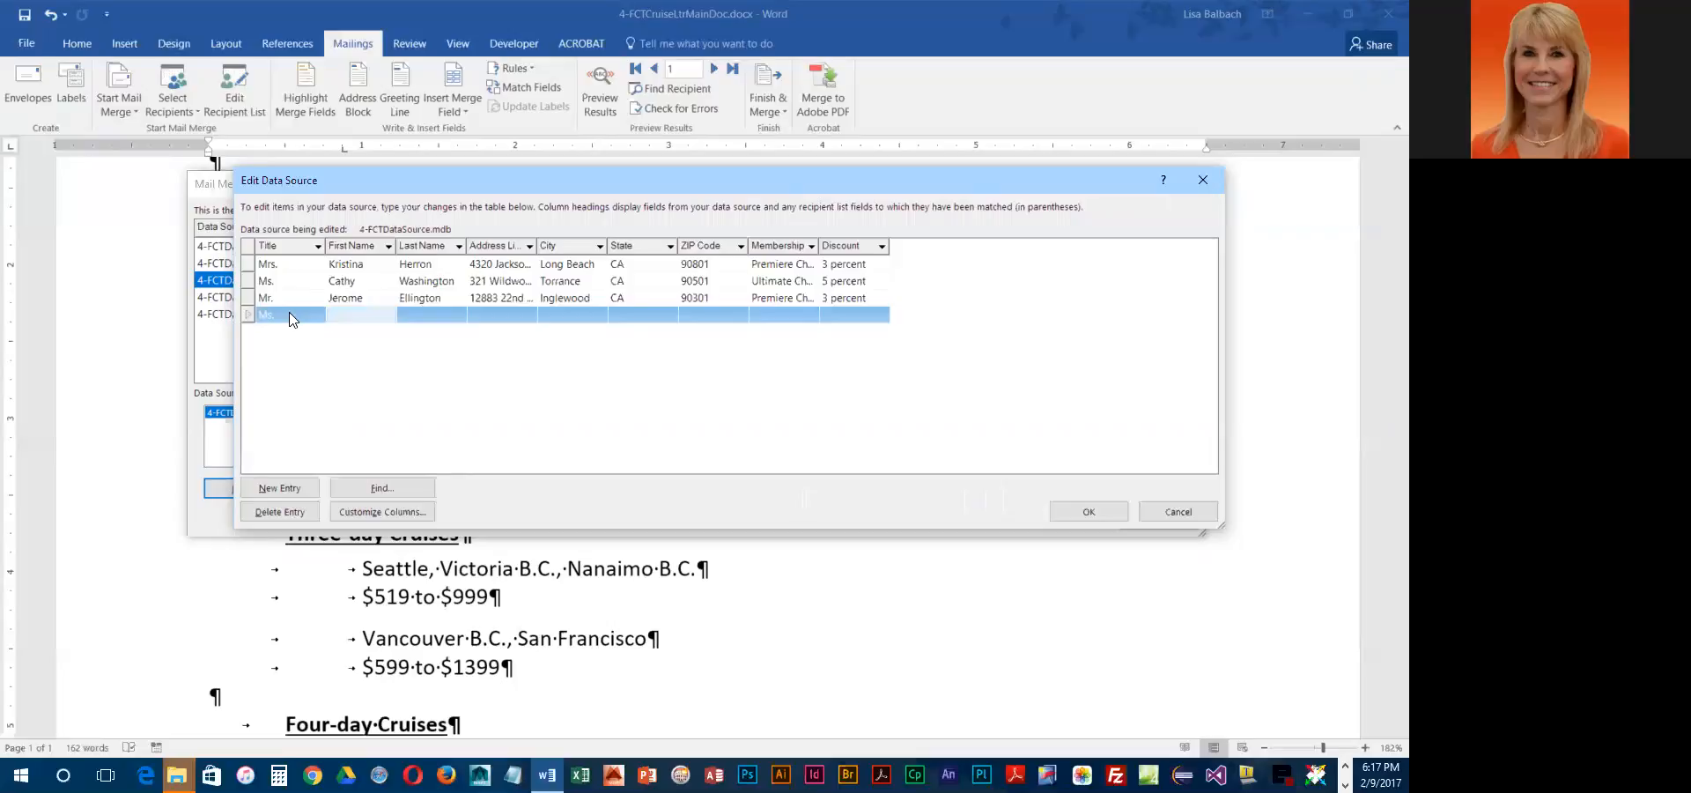
pyautogui.write('Jane')
pyautogui.press('Tab')
pyautogui.write('Goldberg')
pyautogui.press('Tab')
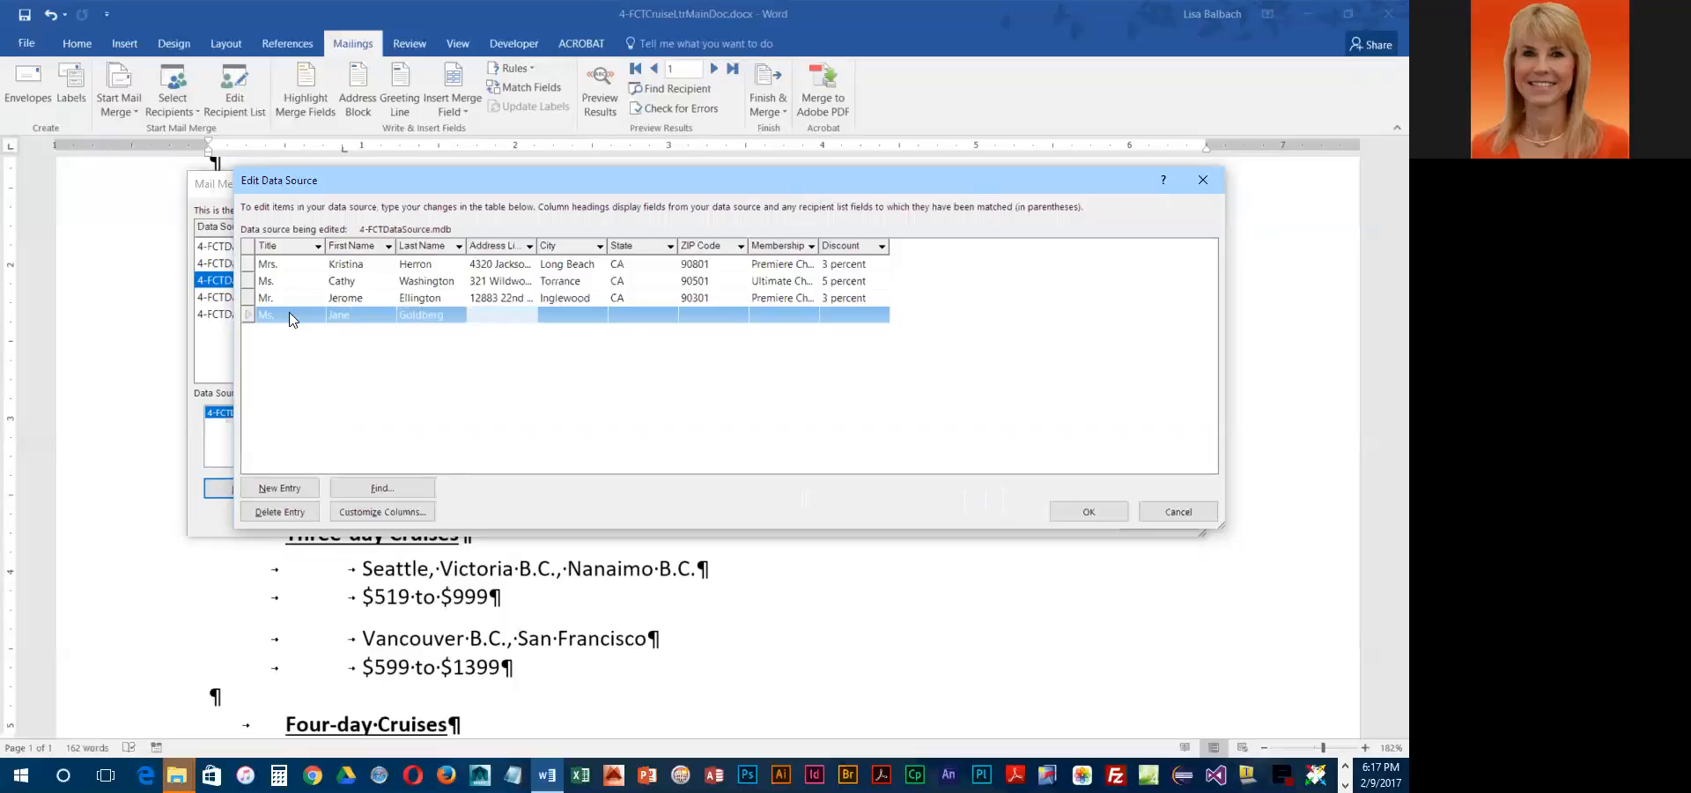
# Fill in the new recipient's street address, city, state and ZIP code
pyautogui.write('530 Oak Street')
pyautogui.press('Tab')
pyautogui.write('To')
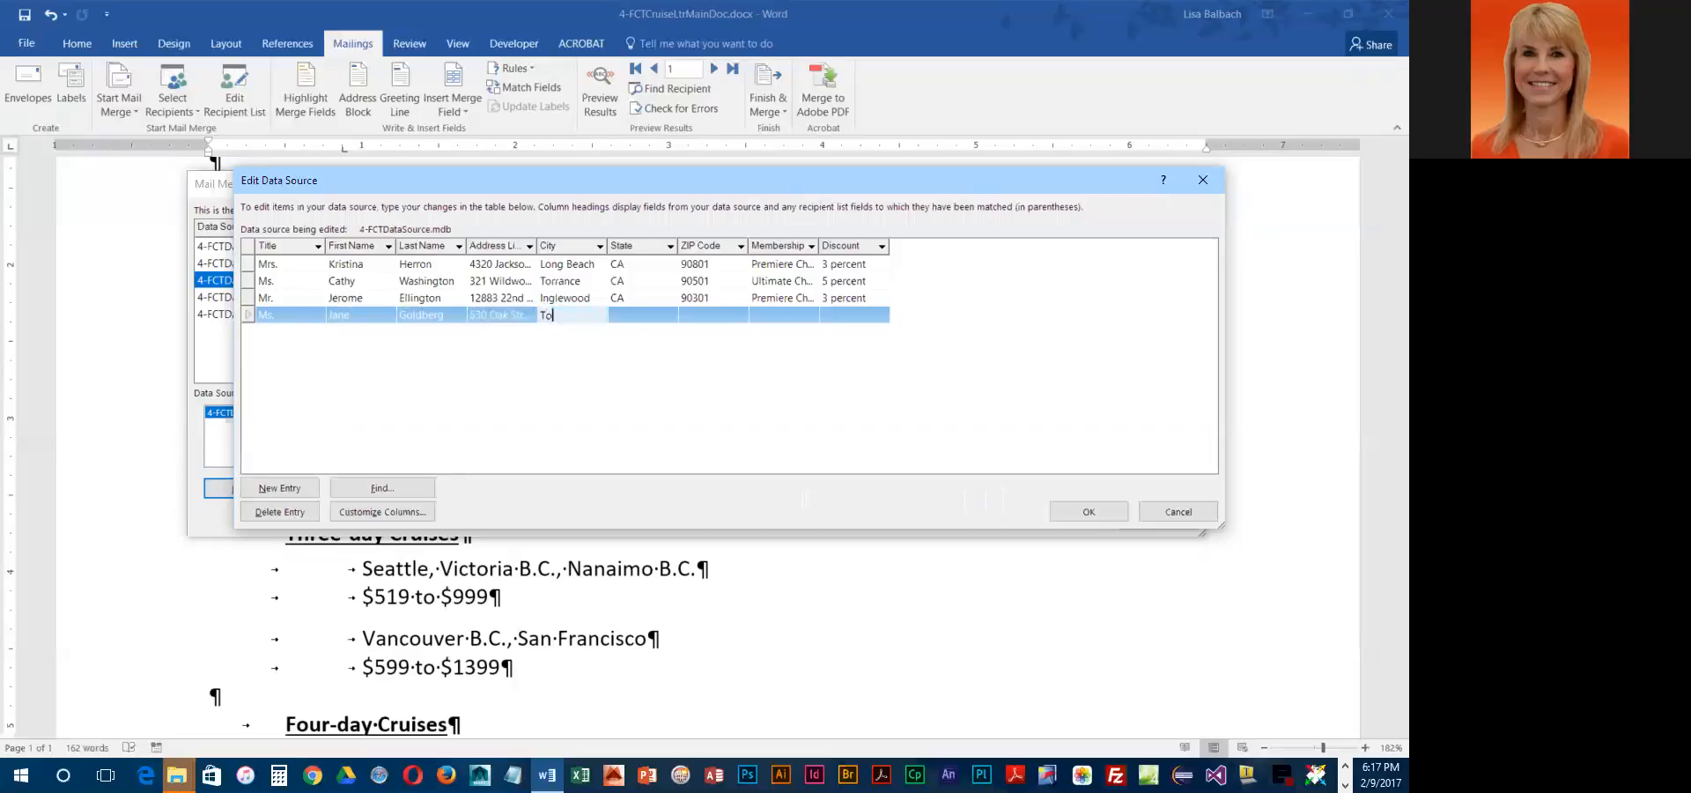
pyautogui.write('rrance')
pyautogui.press('Tab')
pyautogui.write('CA')
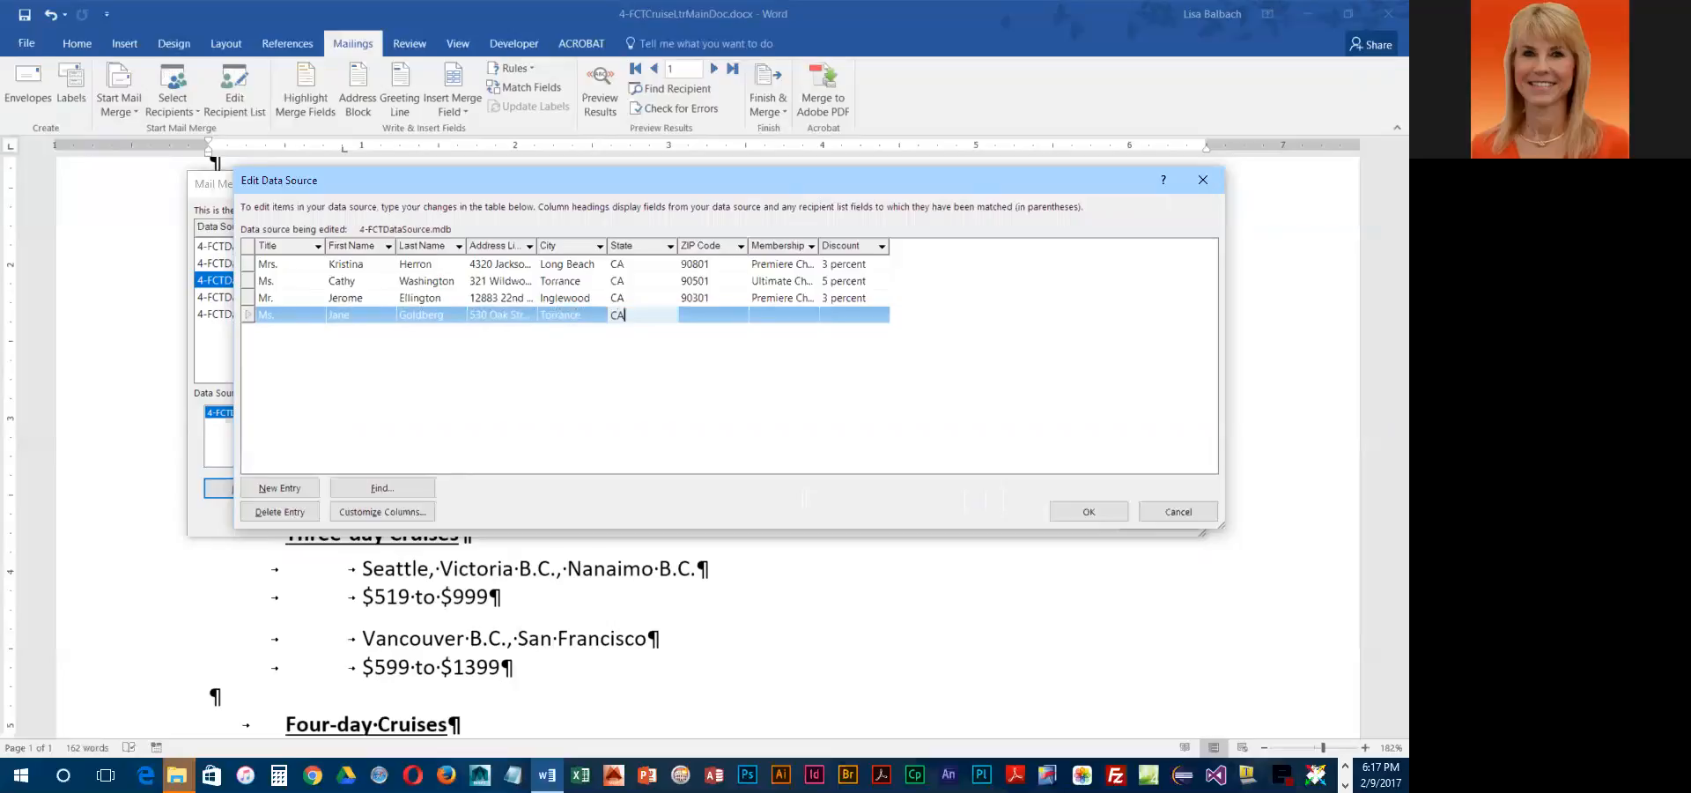
pyautogui.press('Tab')
pyautogui.write('90501')
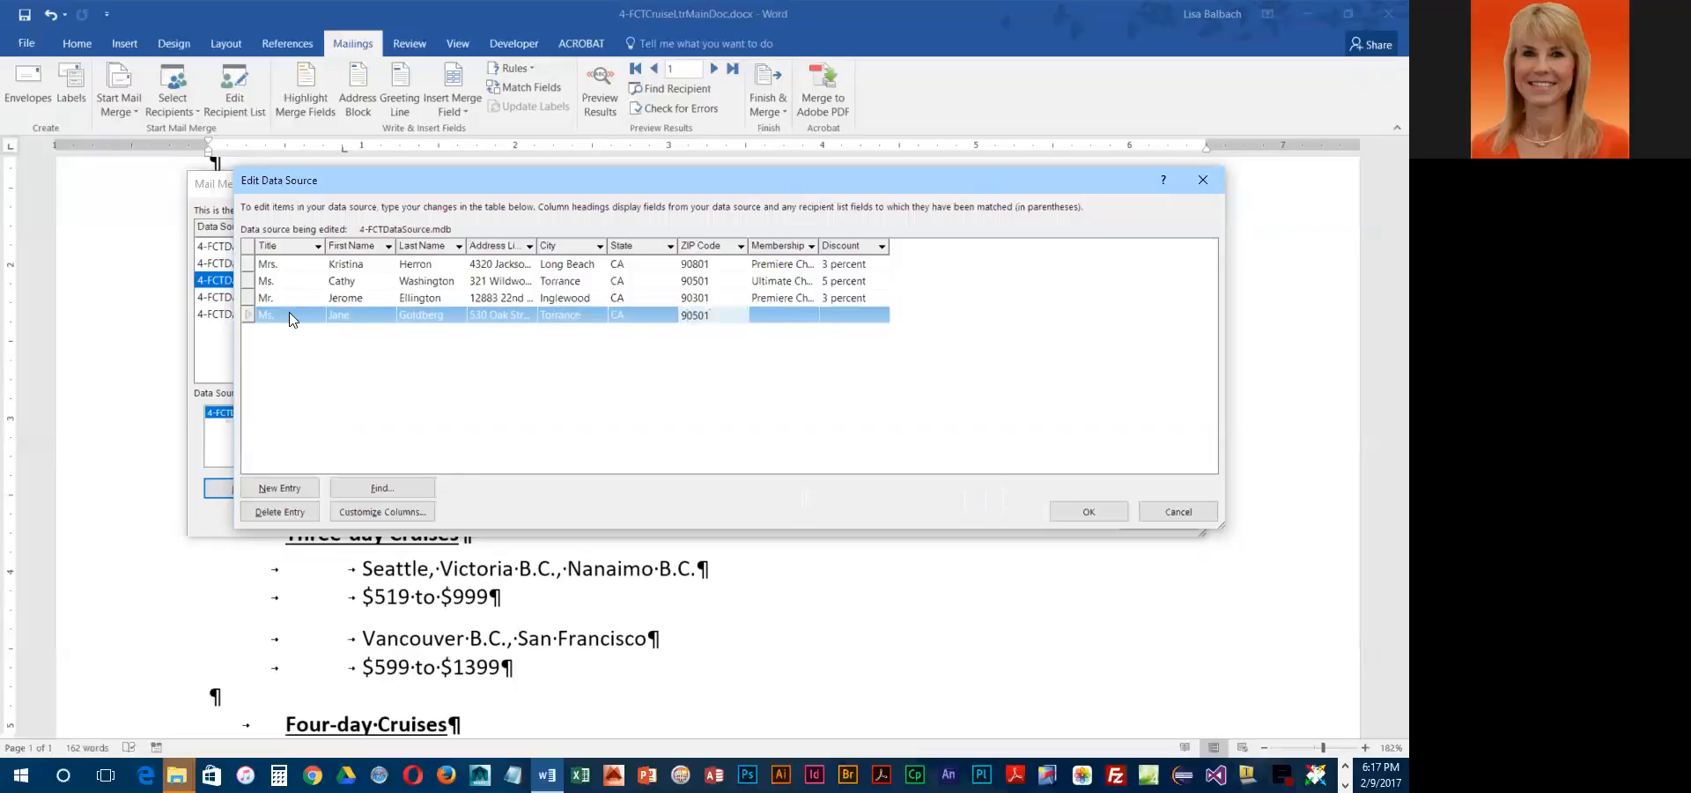
# Complete the new entry with the membership Premiere Choice and a discount of 3 percent
pyautogui.press('Tab')
pyautogui.write('Premiere Choice')
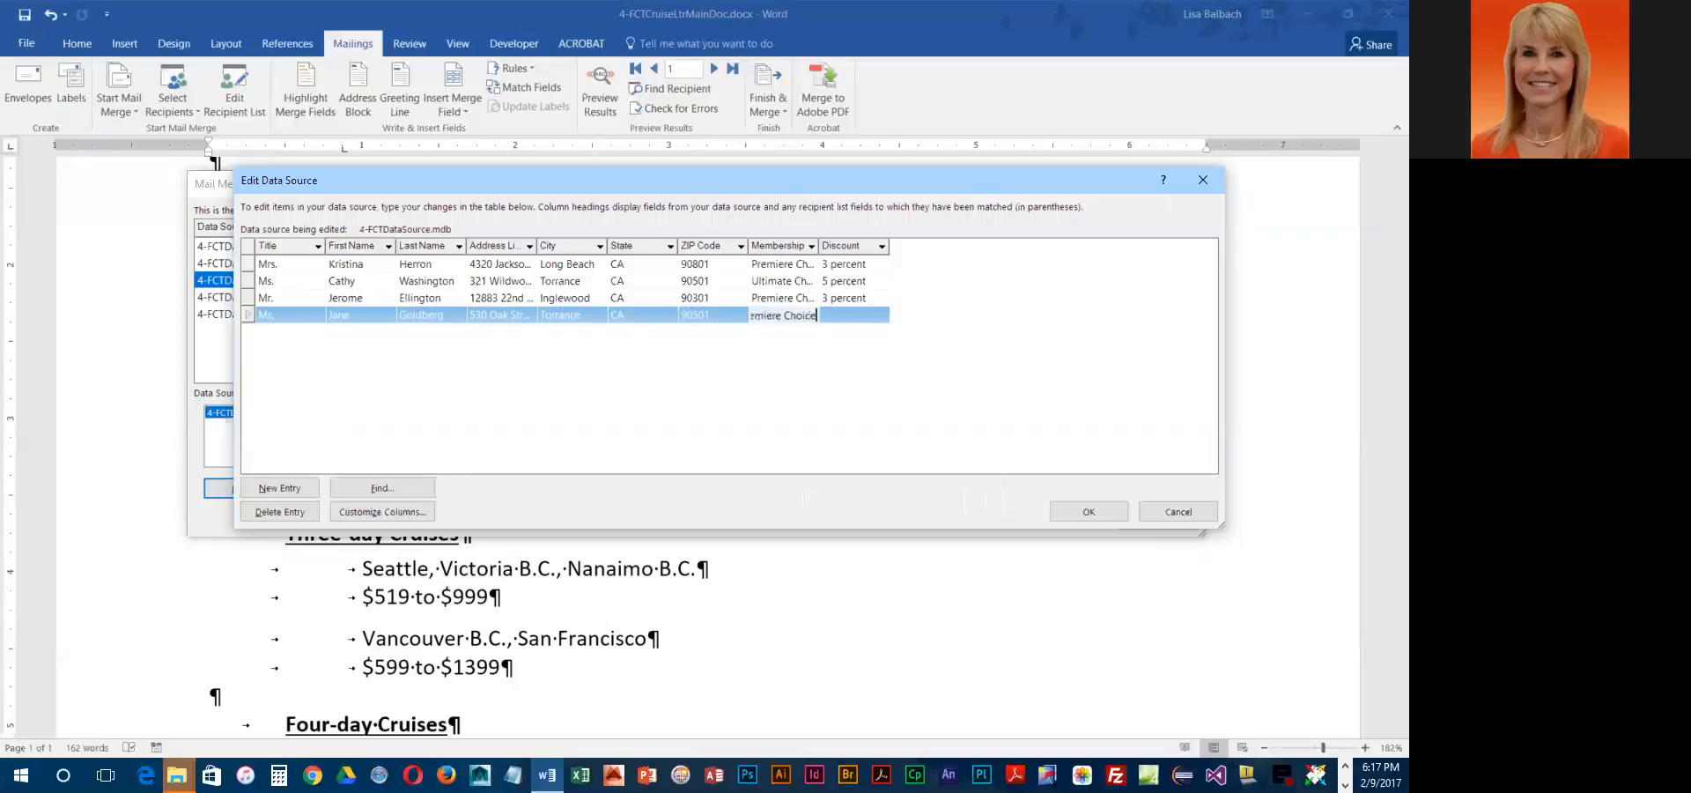
pyautogui.press('Tab')
pyautogui.write('3 percent')
pyautogui.press('Tab')
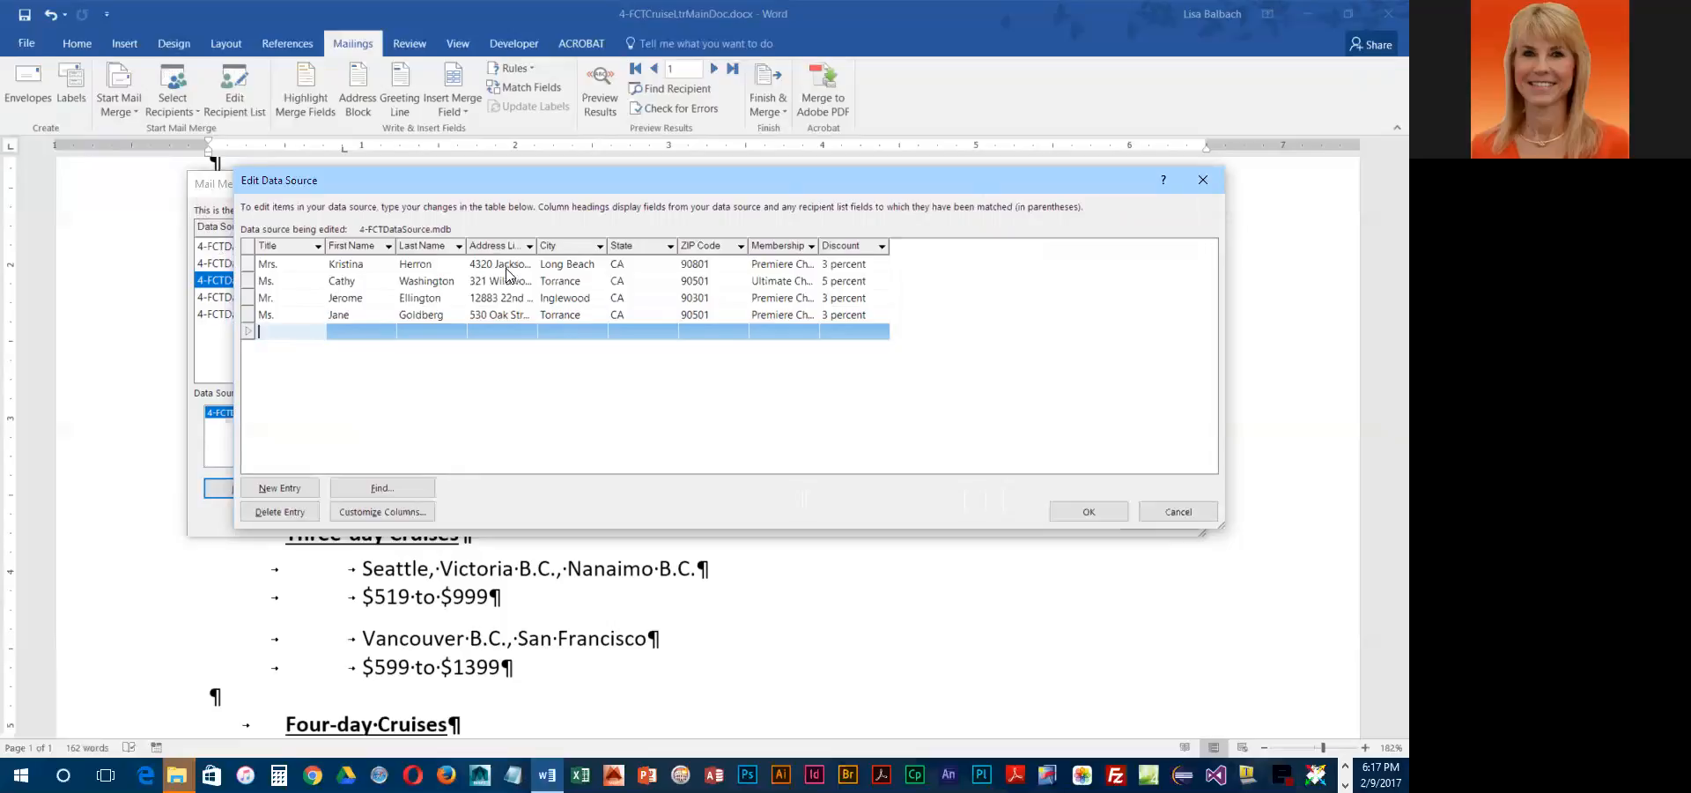
# Replace the last name in the Mrs. entry from Long Beach with the recipient's new last name
pyautogui.click(440, 265)
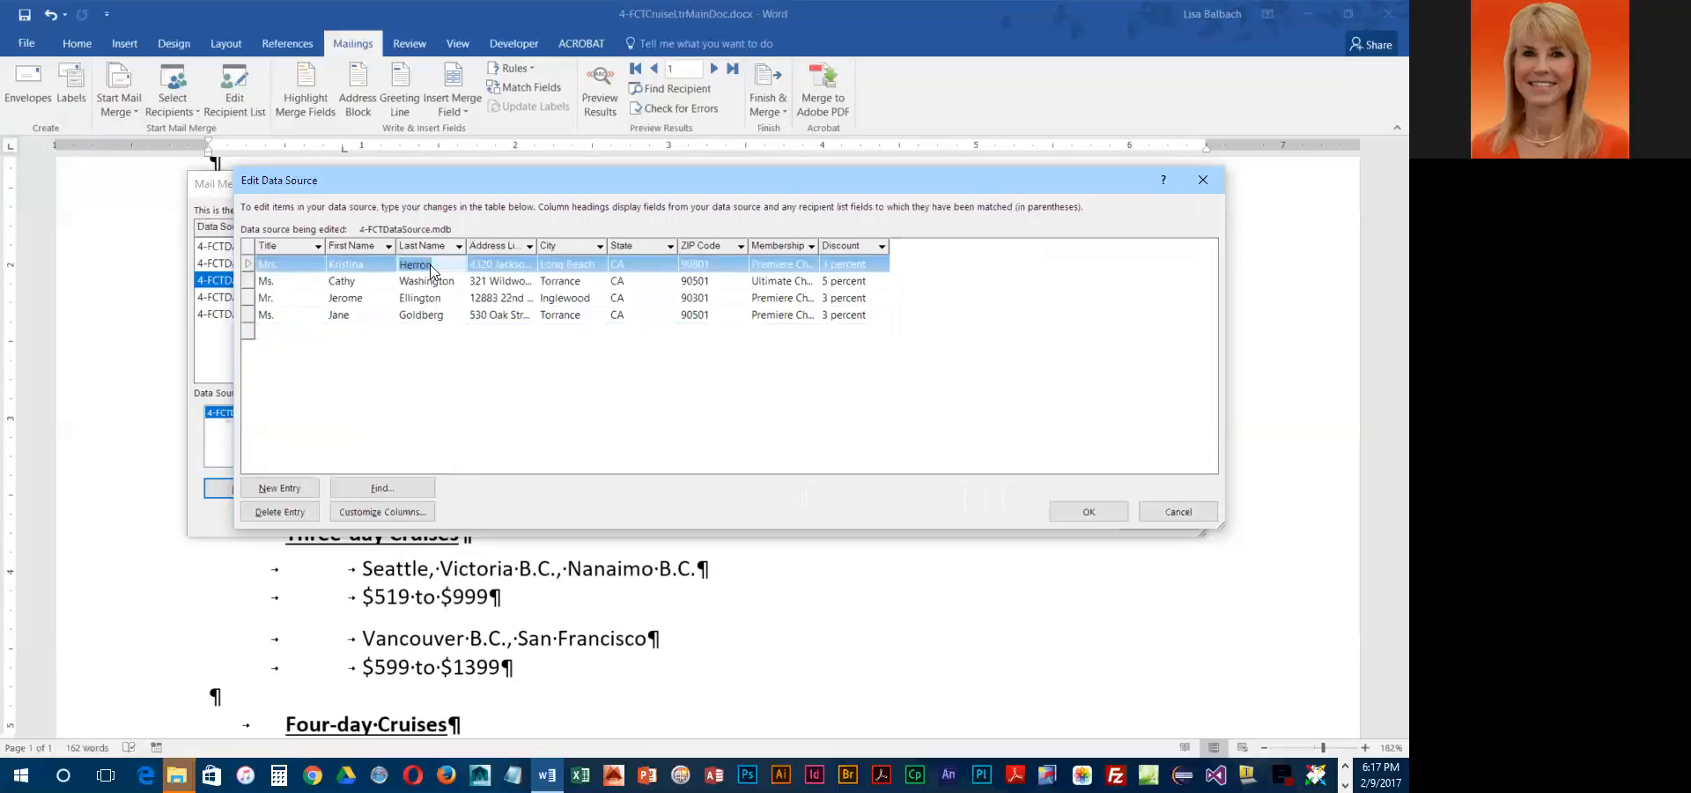
pyautogui.click(450, 261)
pyautogui.moveTo(437, 265); pyautogui.dragTo(396, 264)
pyautogui.write('Taylor')
# Save the recipient list changes to 4-FCTDataSource.mdb and close the mail merge recipients list
pyautogui.click(1111, 514)
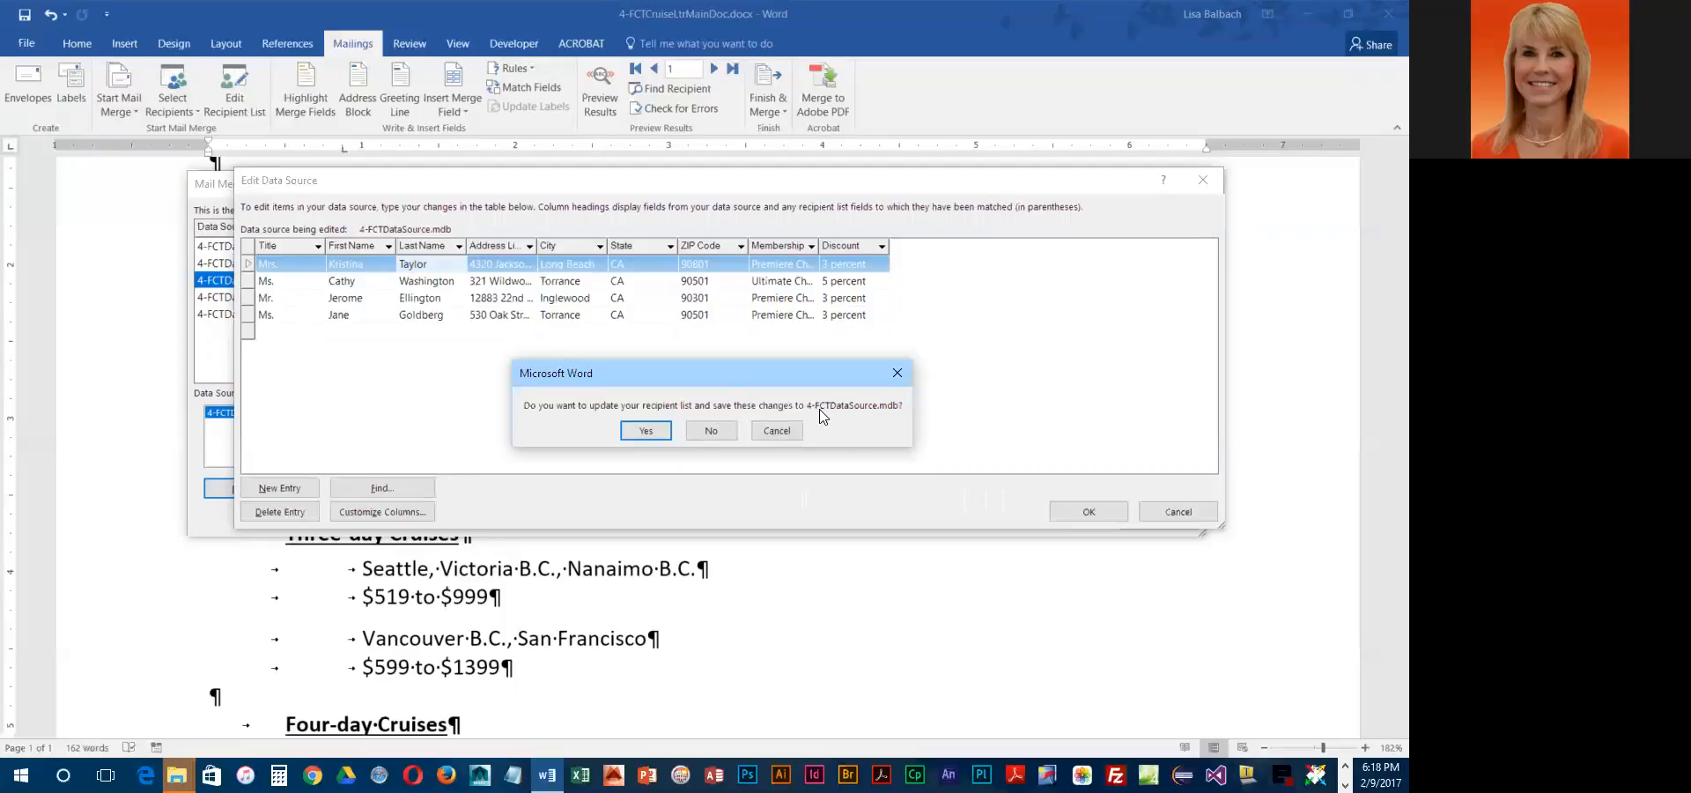
pyautogui.click(646, 433)
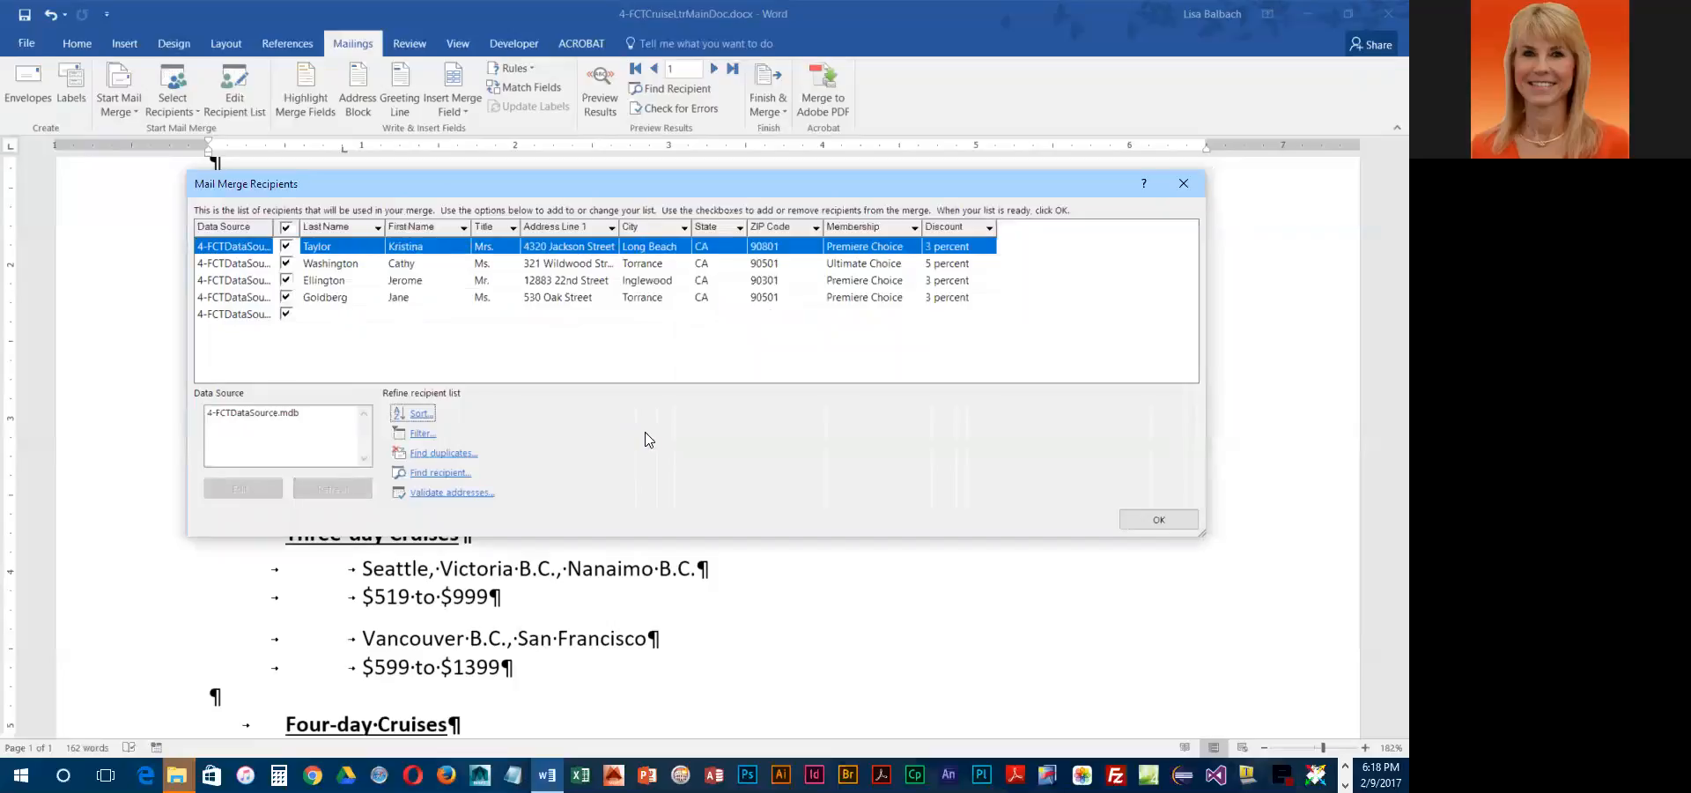
pyautogui.click(1159, 521)
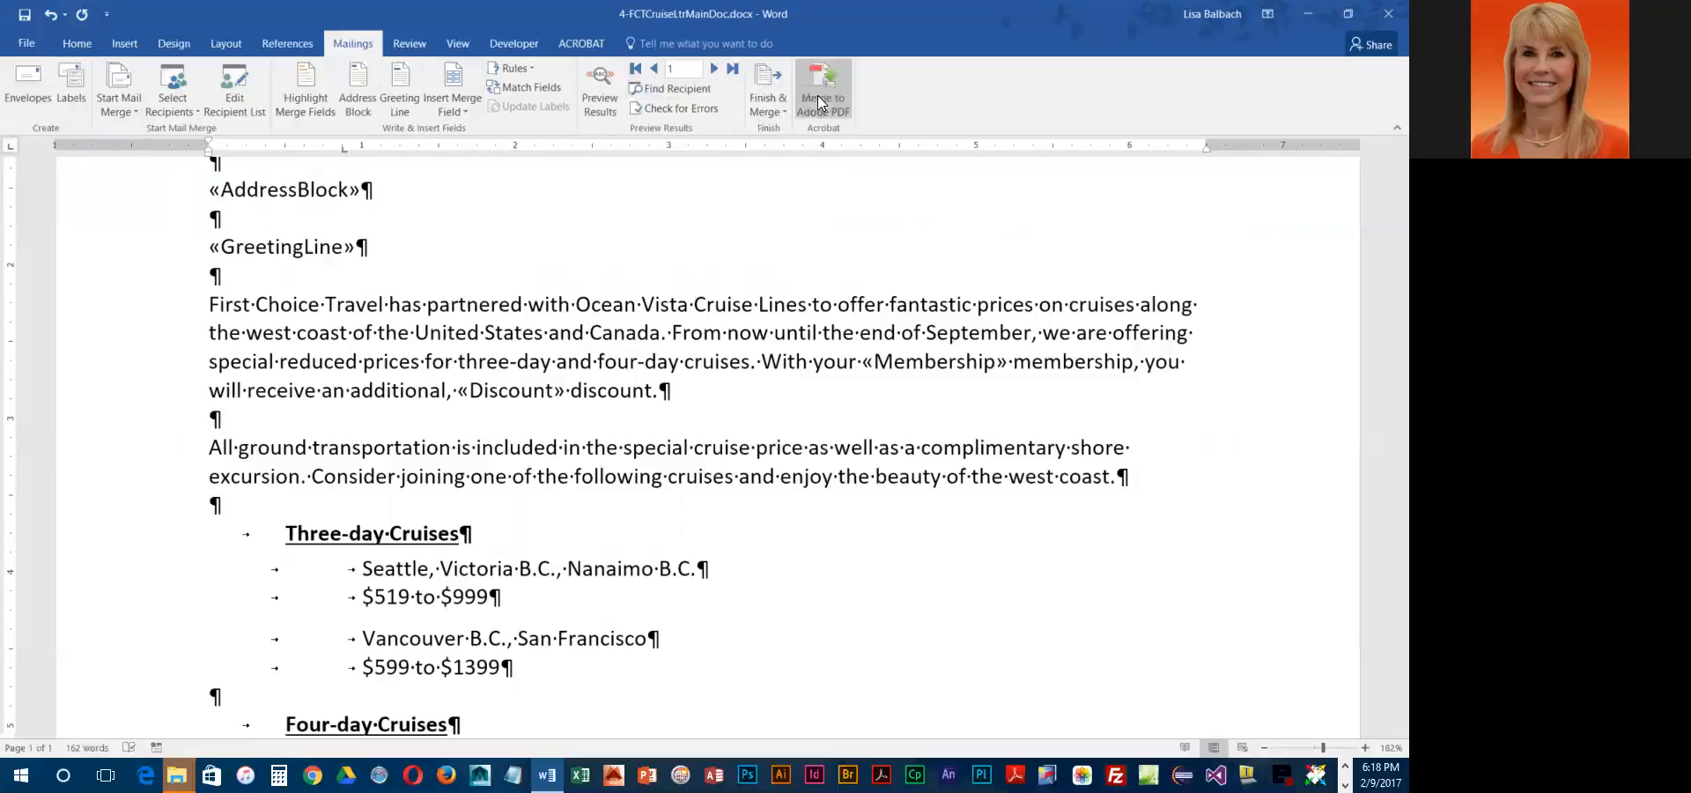
# Finish the merge by generating the individual letters in a new document
pyautogui.click(771, 76)
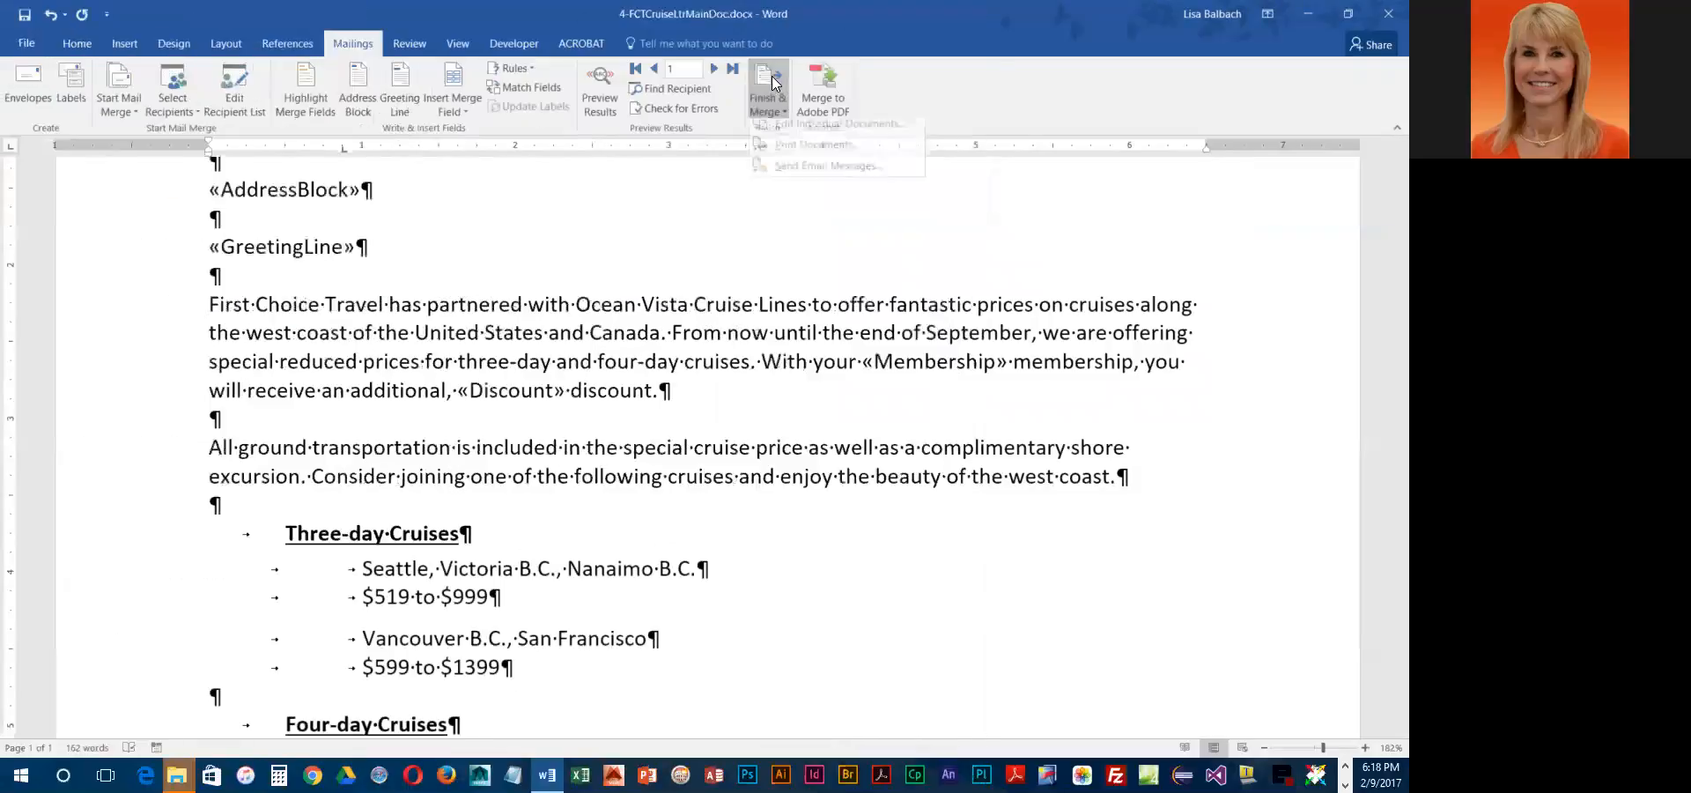
pyautogui.click(822, 131)
pyautogui.click(705, 422)
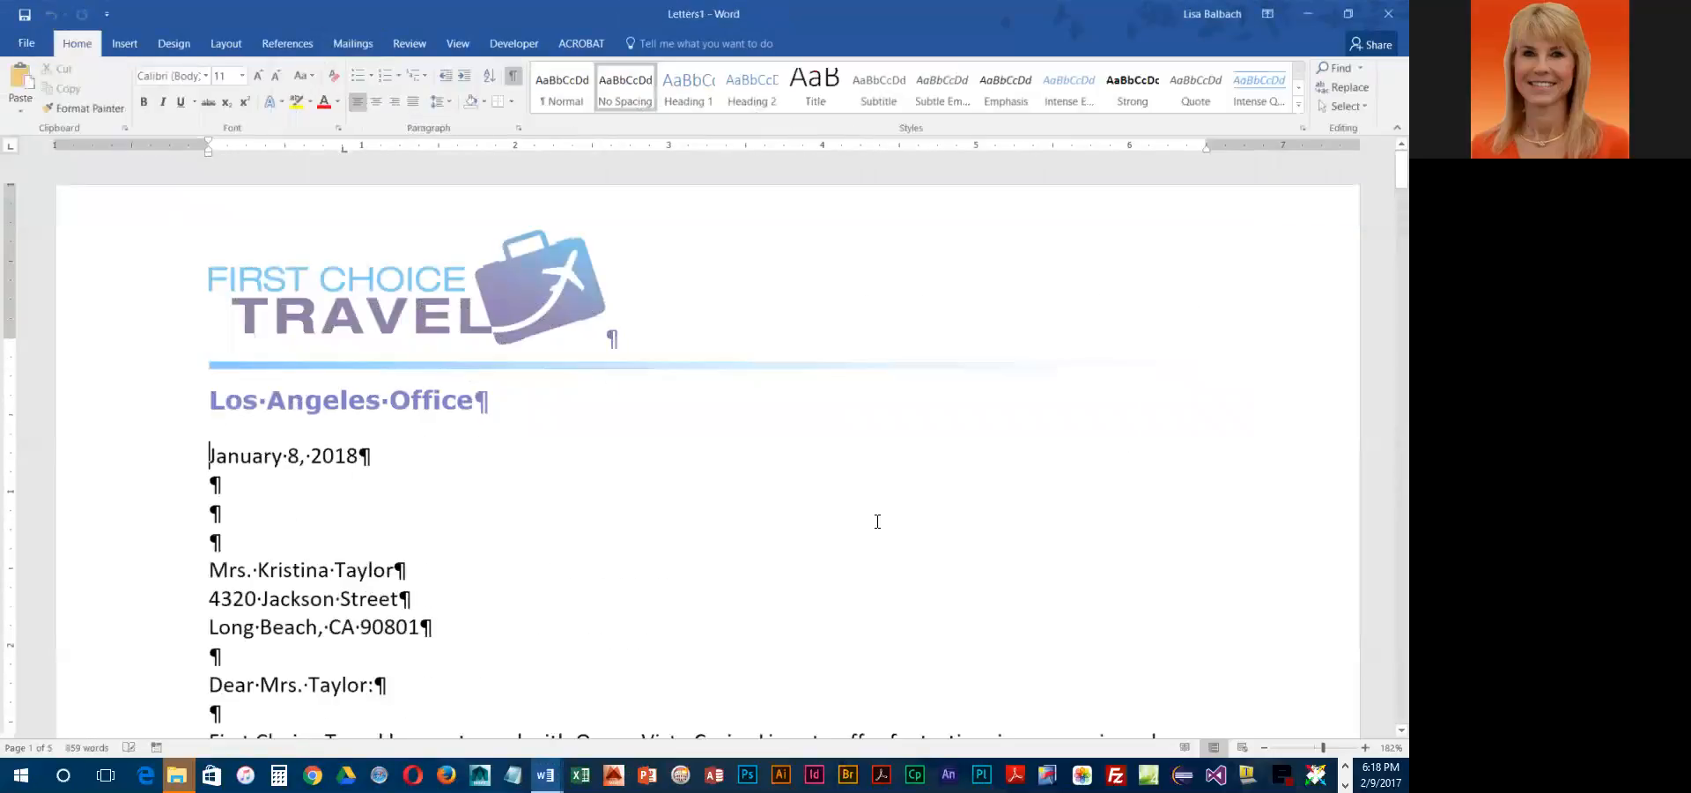
# Examine the merged letters, checking the changed last name in the first letter and the added recipient's letter in Torrance
pyautogui.scroll(-2, 877, 521)
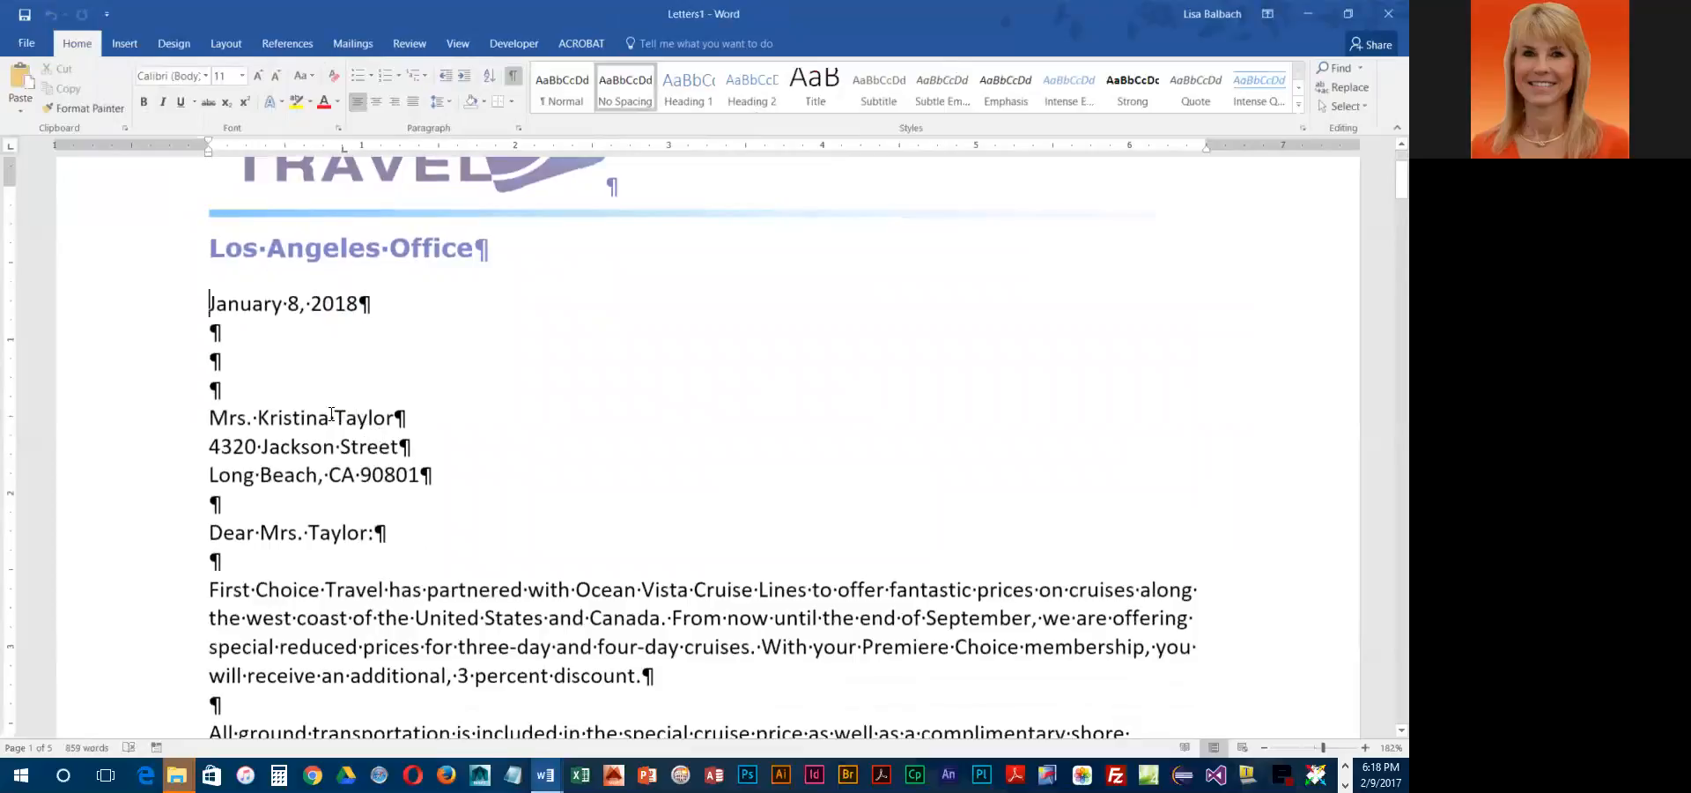
pyautogui.moveTo(333, 417); pyautogui.dragTo(396, 417)
pyautogui.scroll(-15, 539, 505)
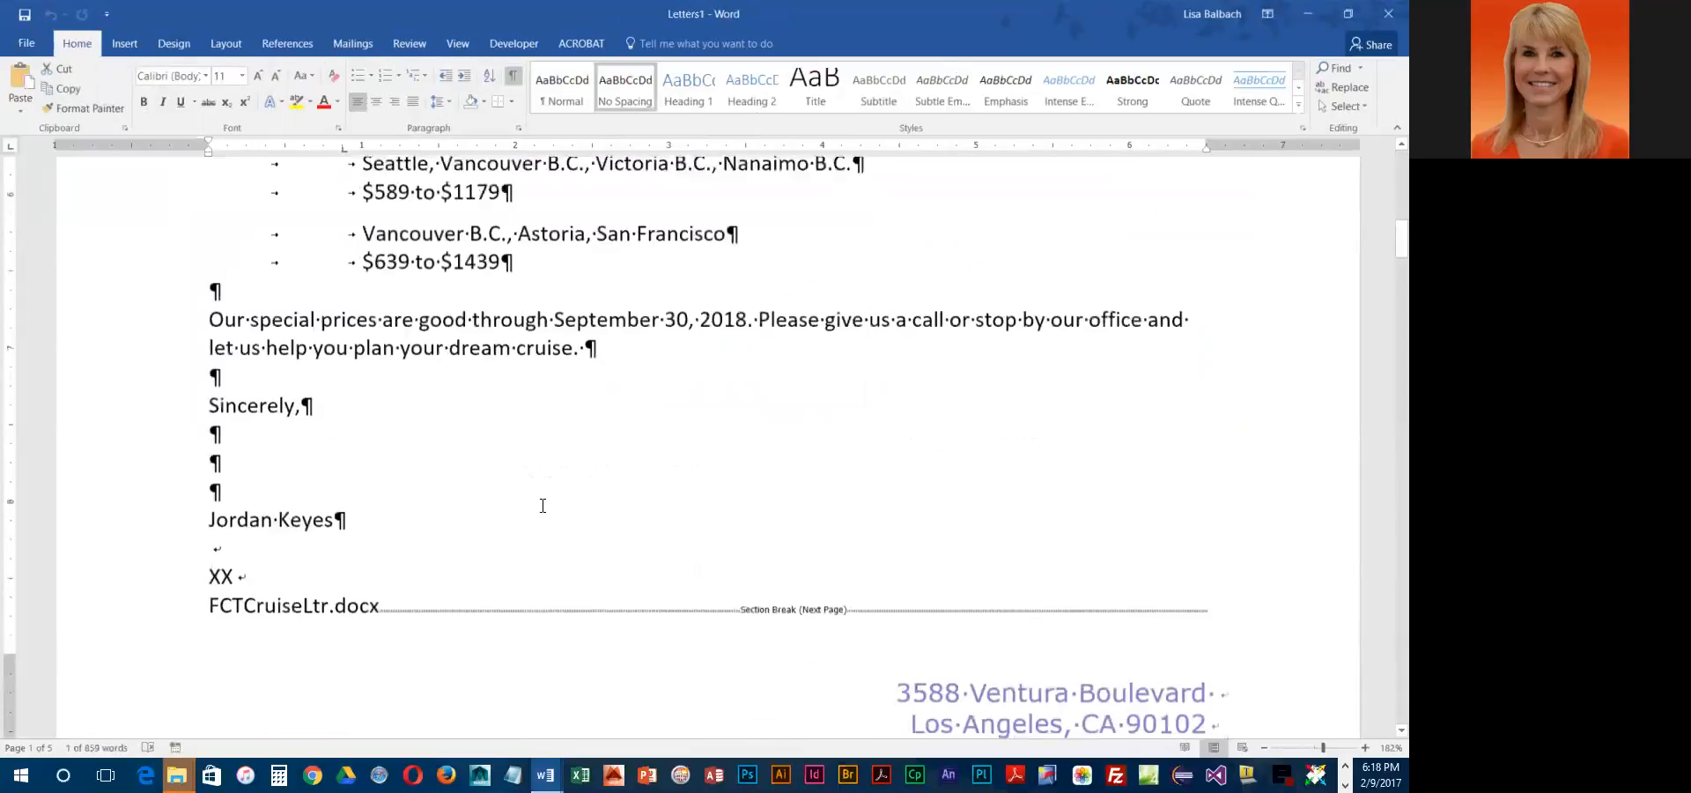
pyautogui.scroll(-12, 540, 504)
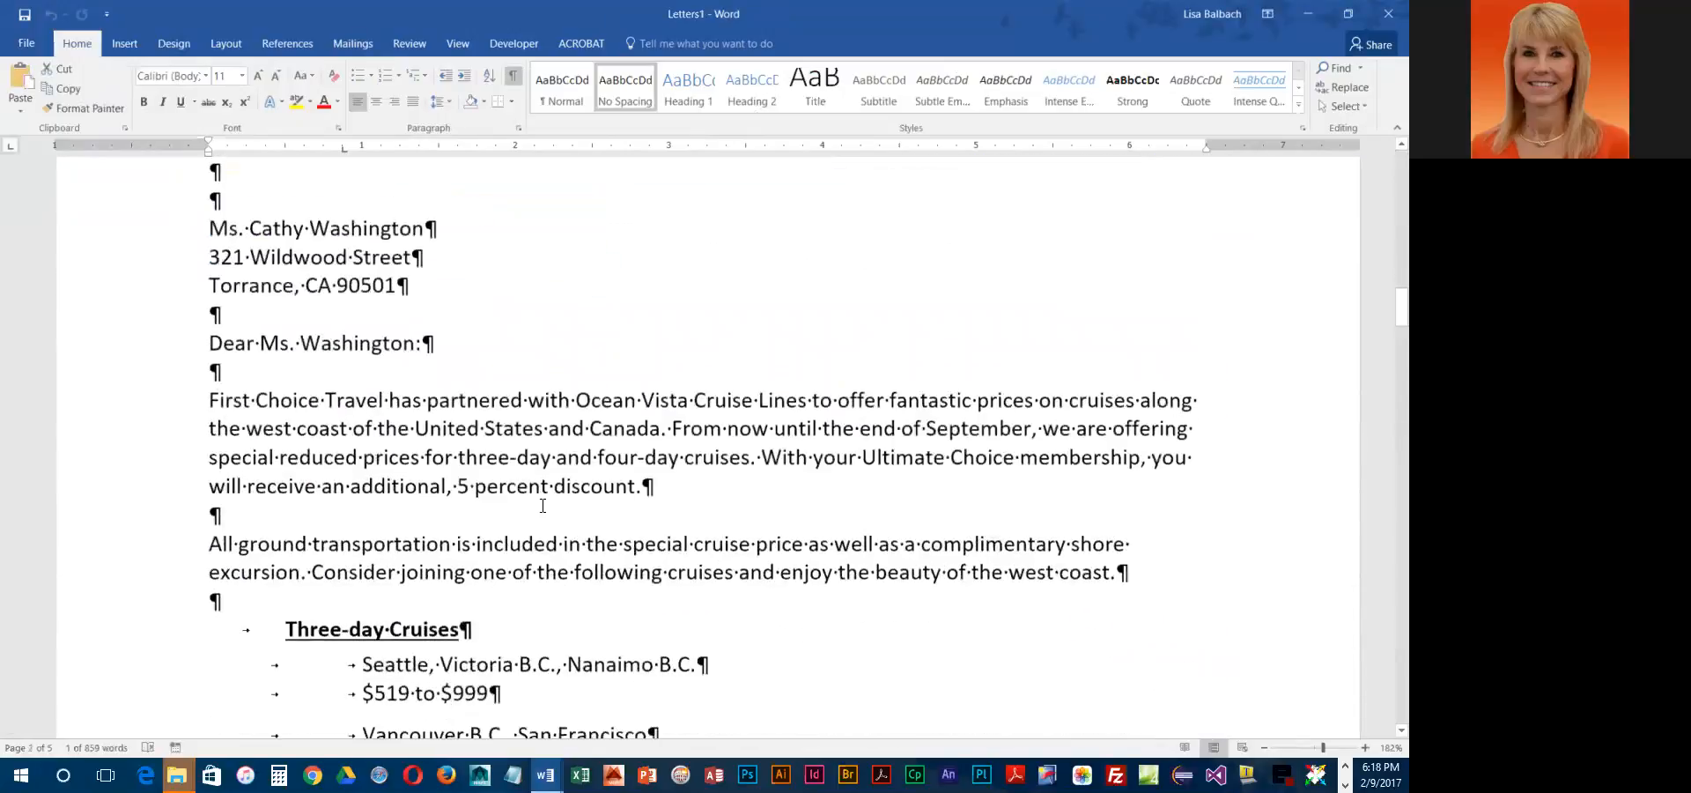
pyautogui.scroll(-15, 543, 505)
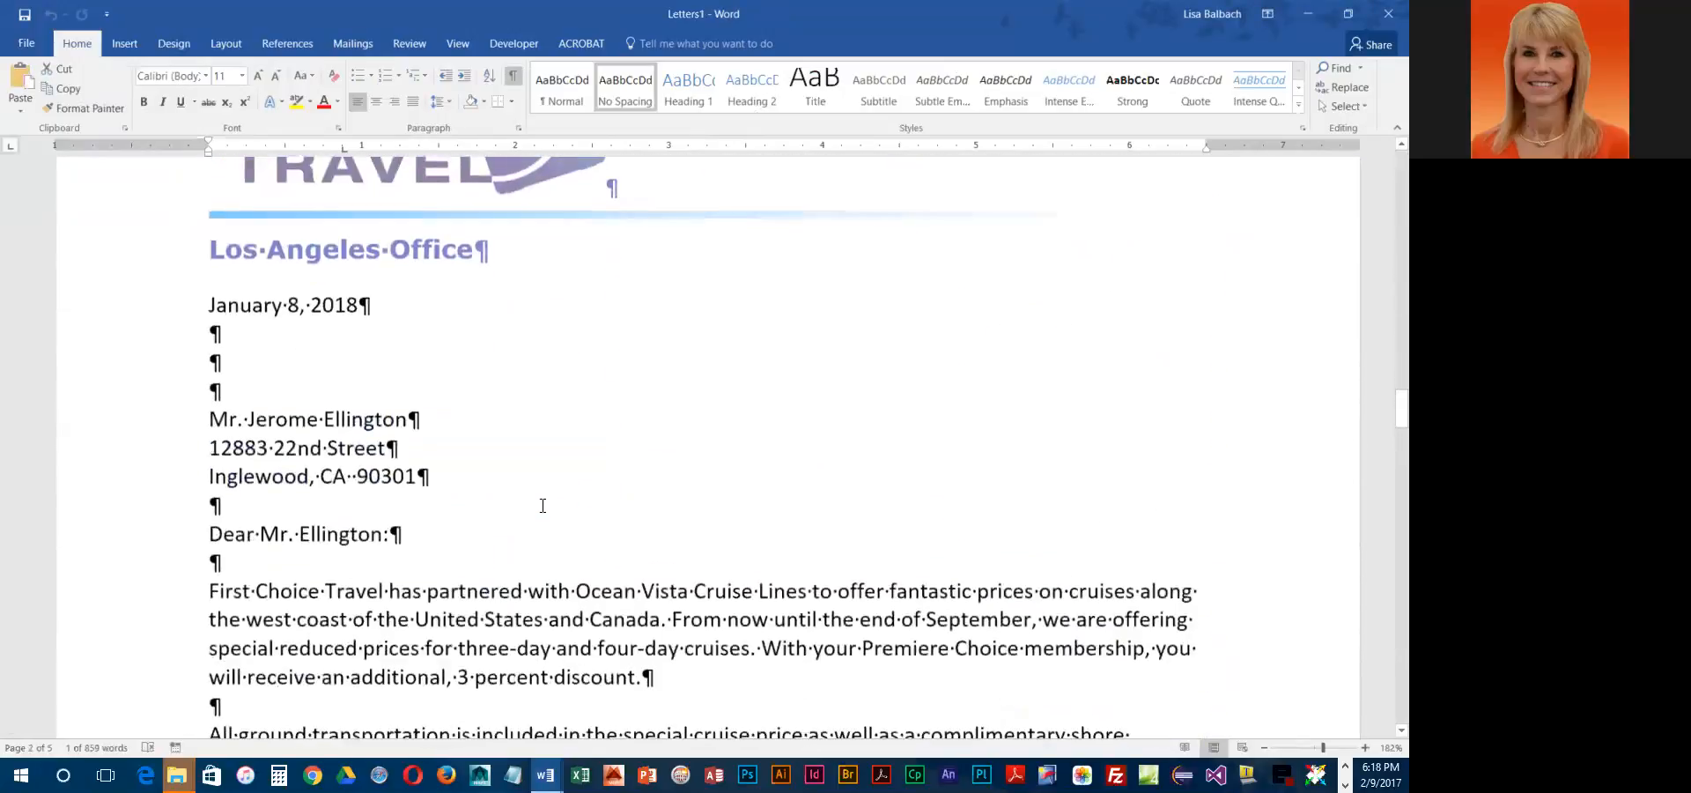
pyautogui.scroll(-15, 543, 504)
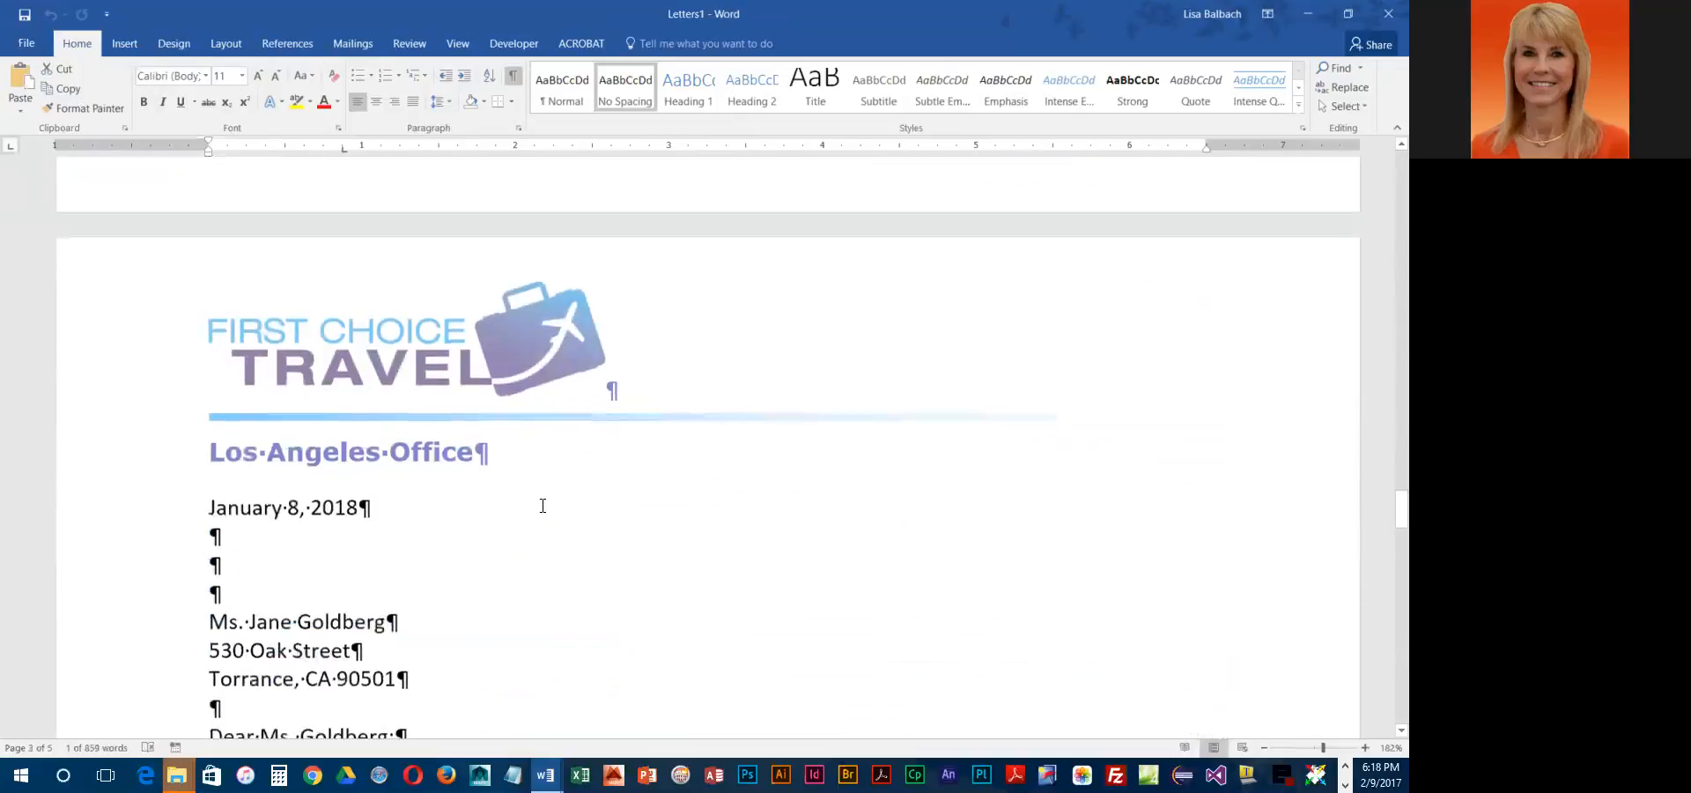
pyautogui.scroll(-3, 542, 504)
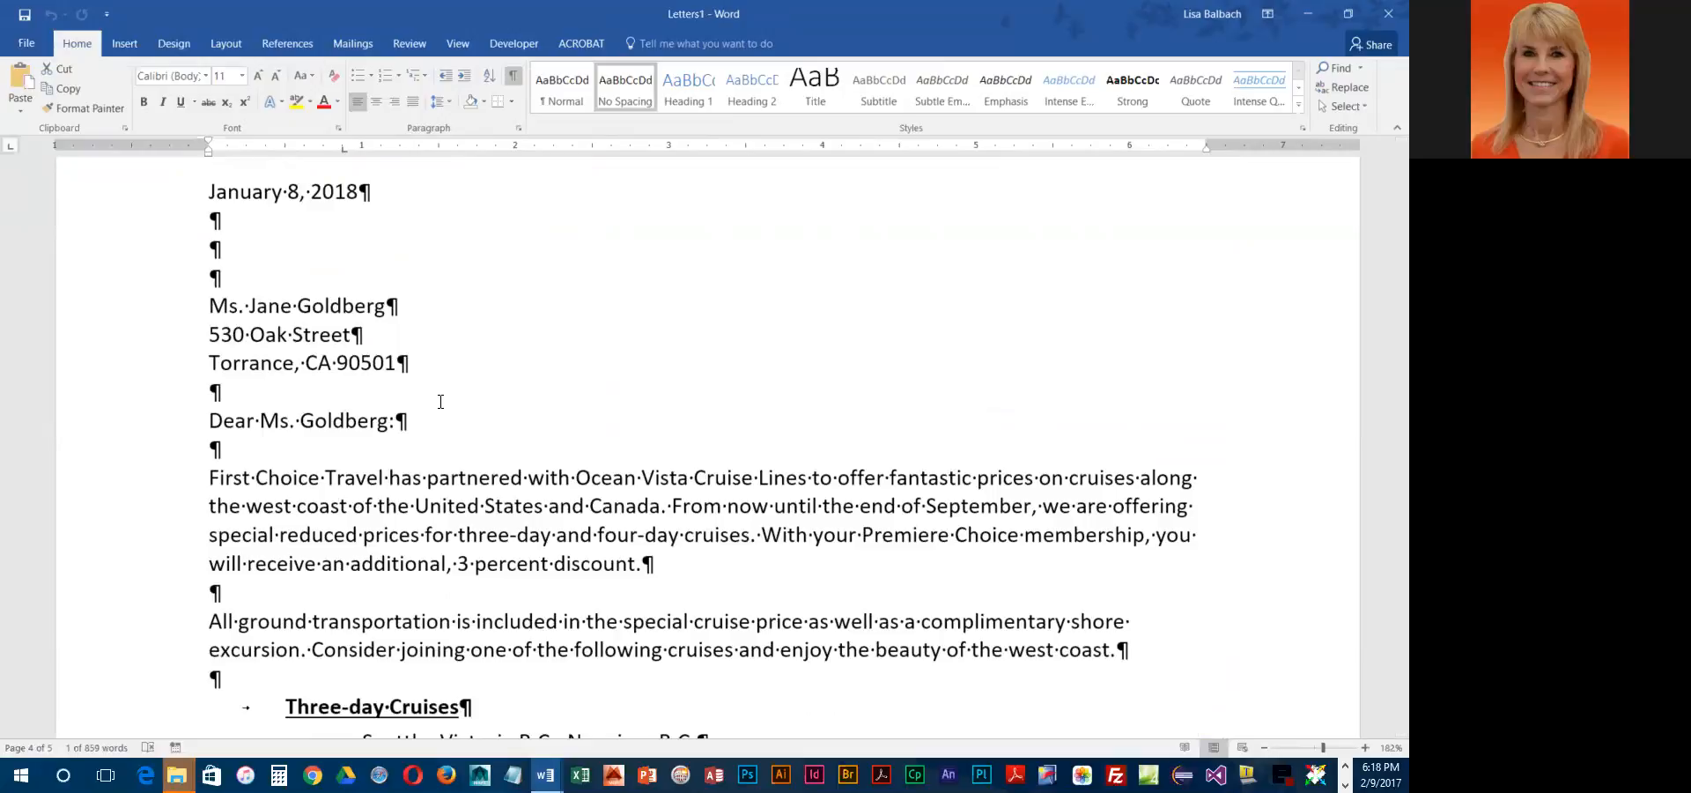
# Save the merged letters as a Word document named 4-FCTEditedDSLtrs in the WordS4 folder inside CIT100
pyautogui.click(24, 16)
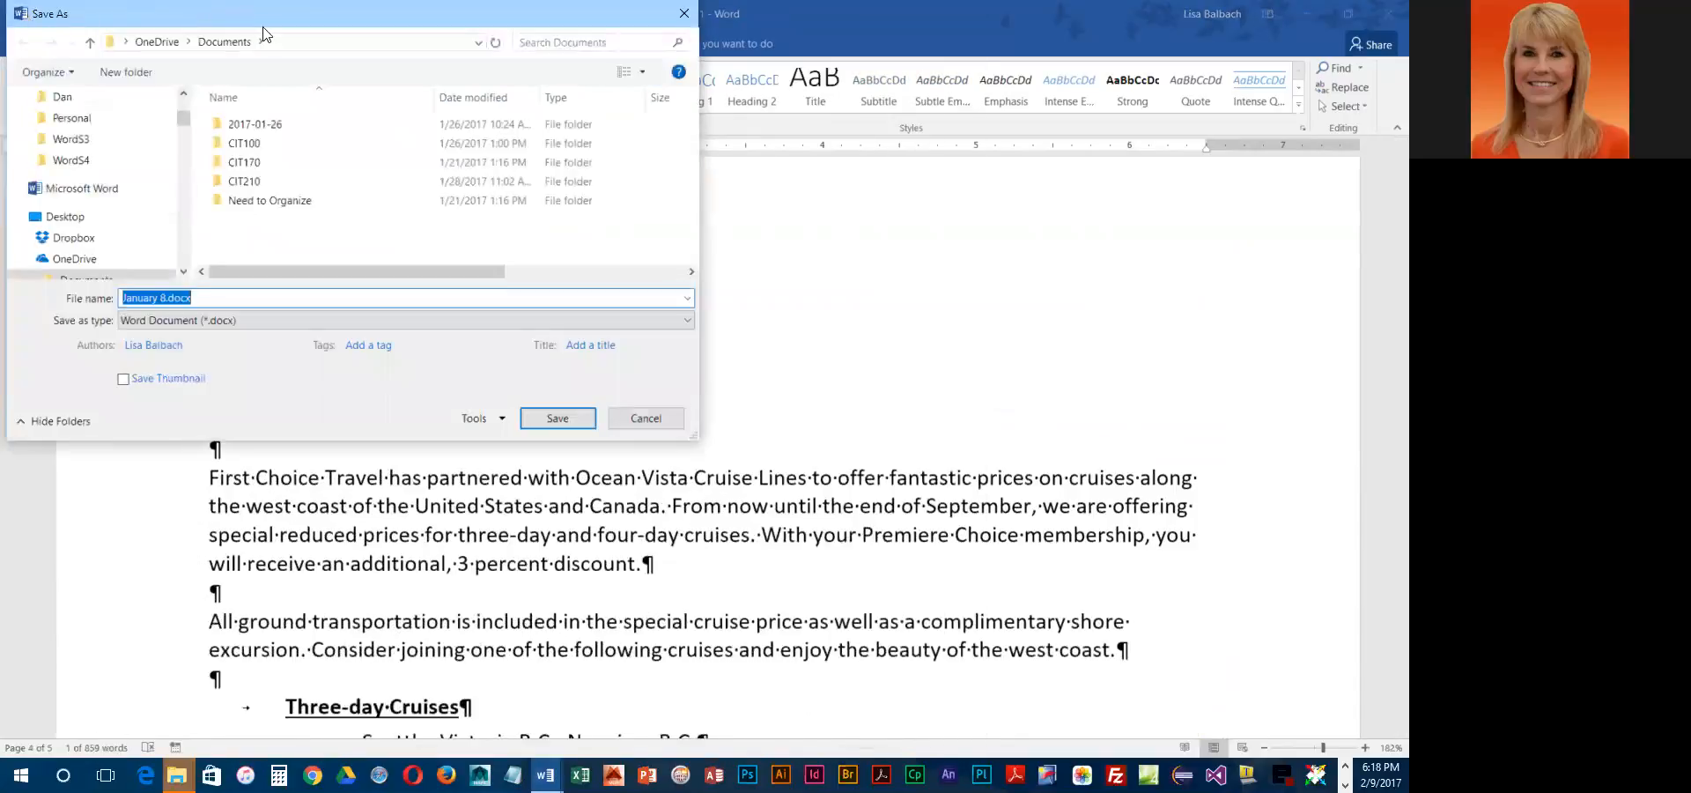
pyautogui.moveTo(262, 28); pyautogui.dragTo(738, 152)
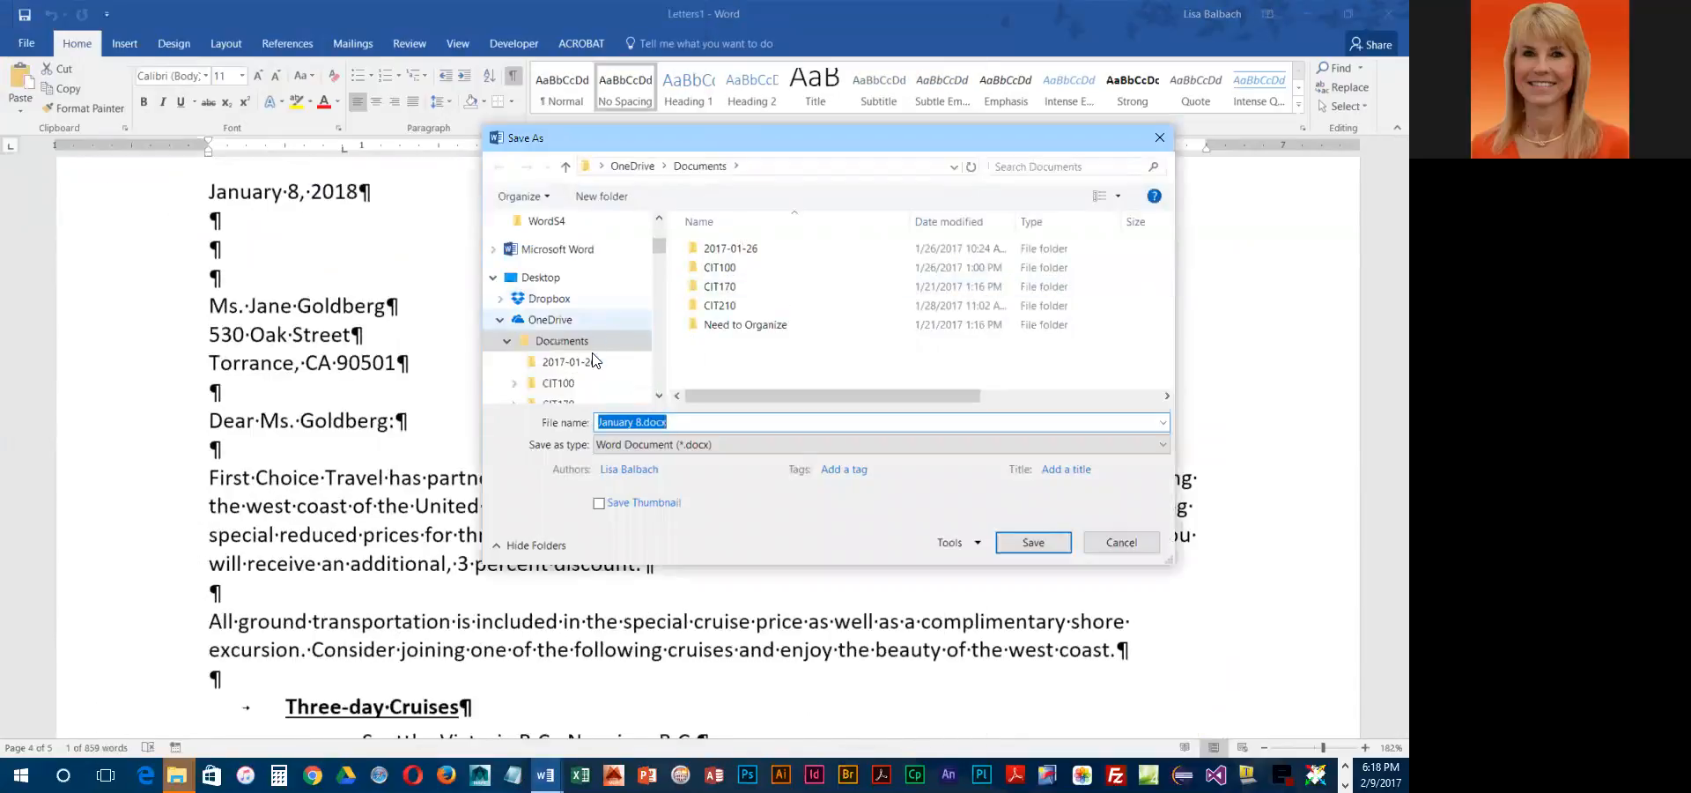
pyautogui.doubleClick(720, 268)
pyautogui.scroll(-2, 745, 343)
pyautogui.doubleClick(736, 367)
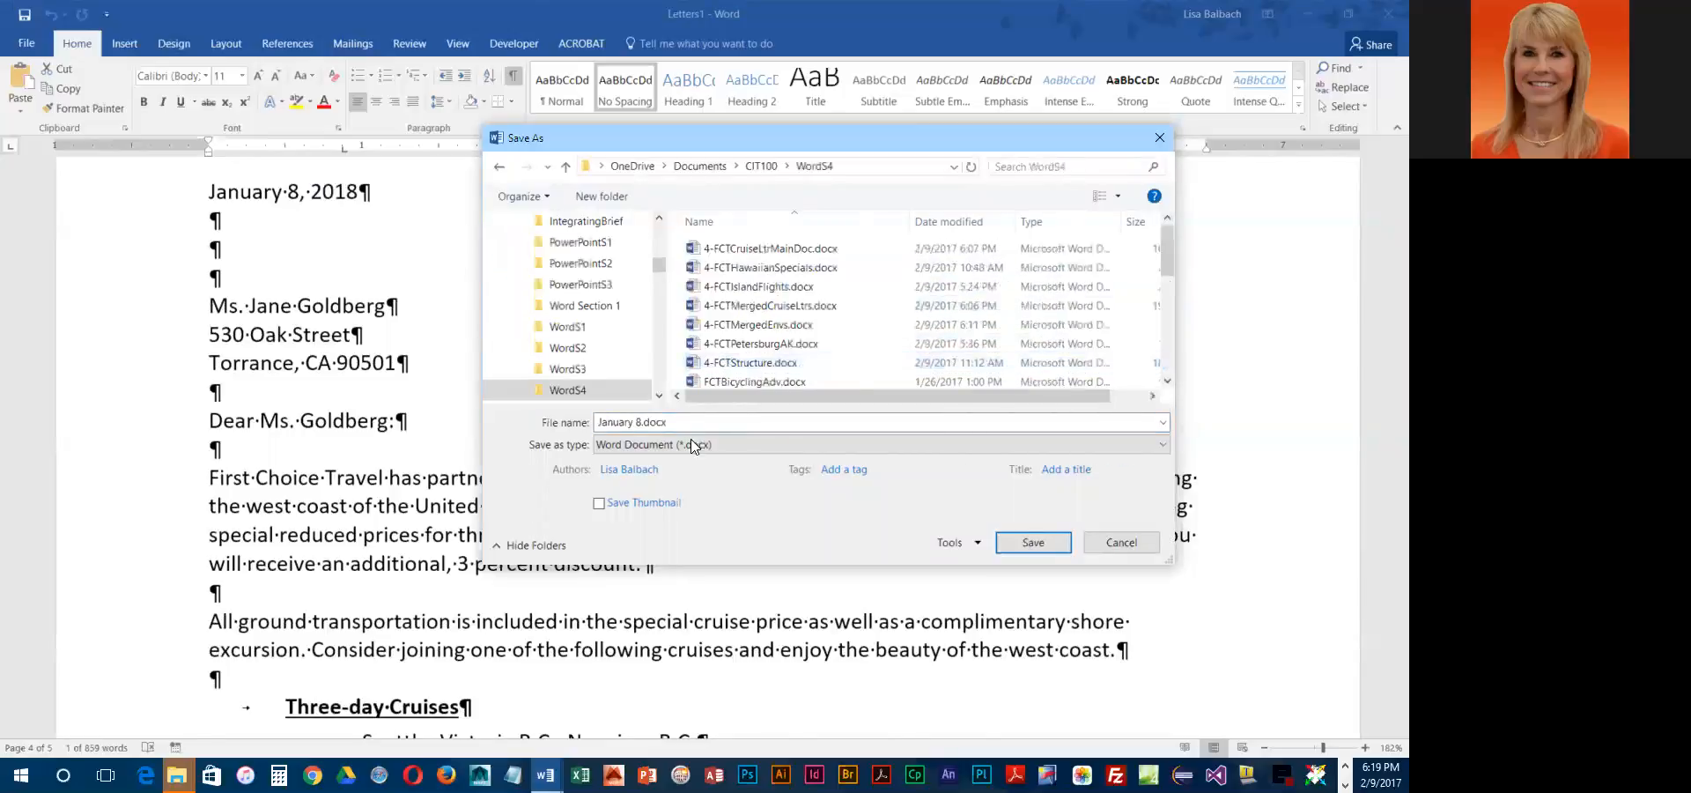
pyautogui.click(674, 424)
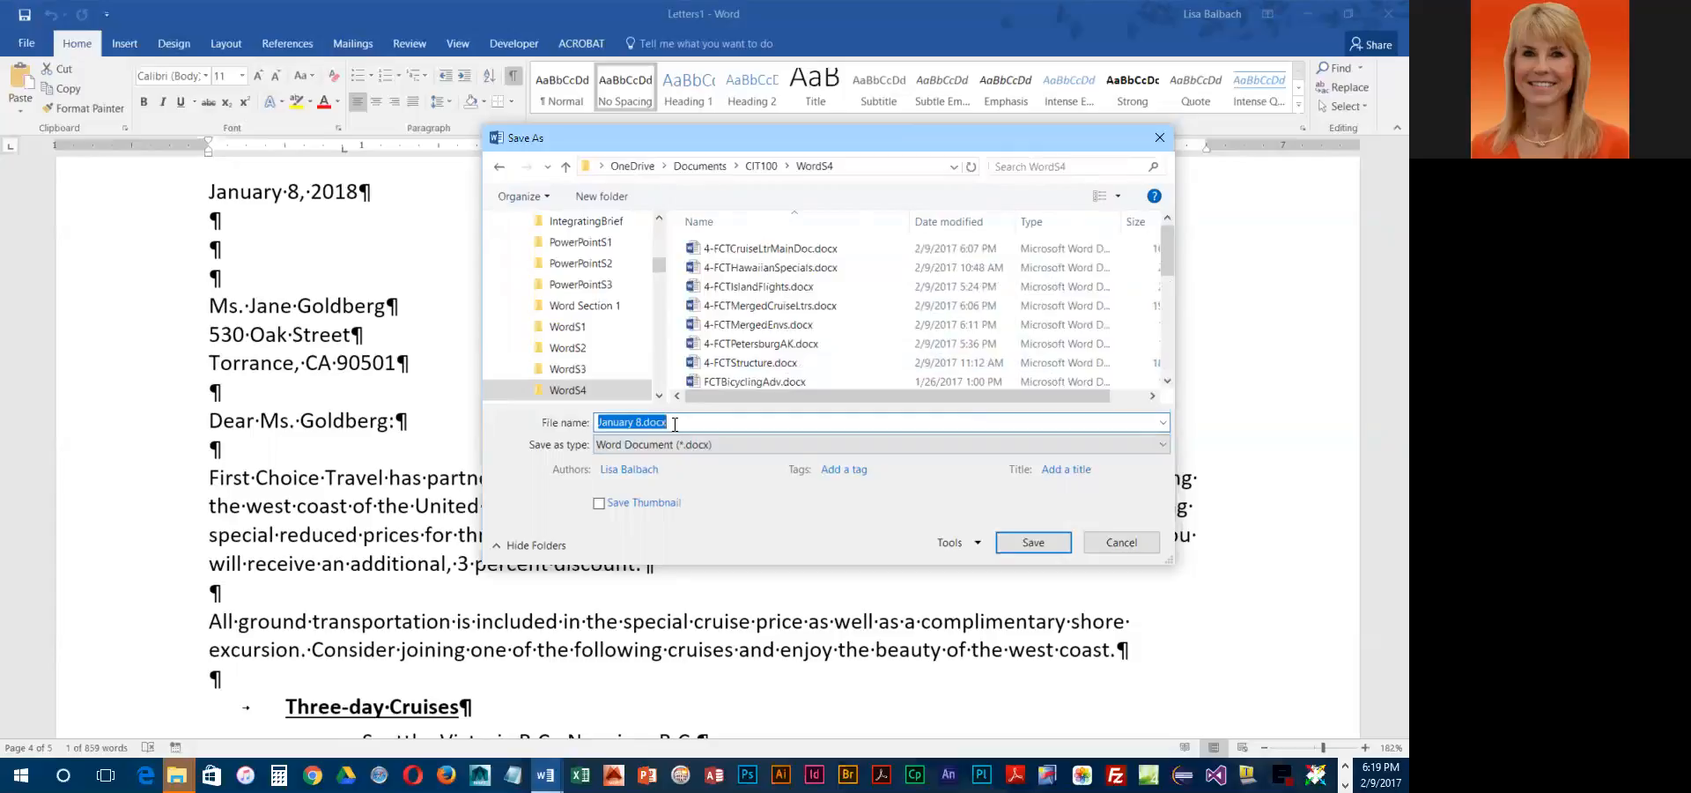
pyautogui.write('4')
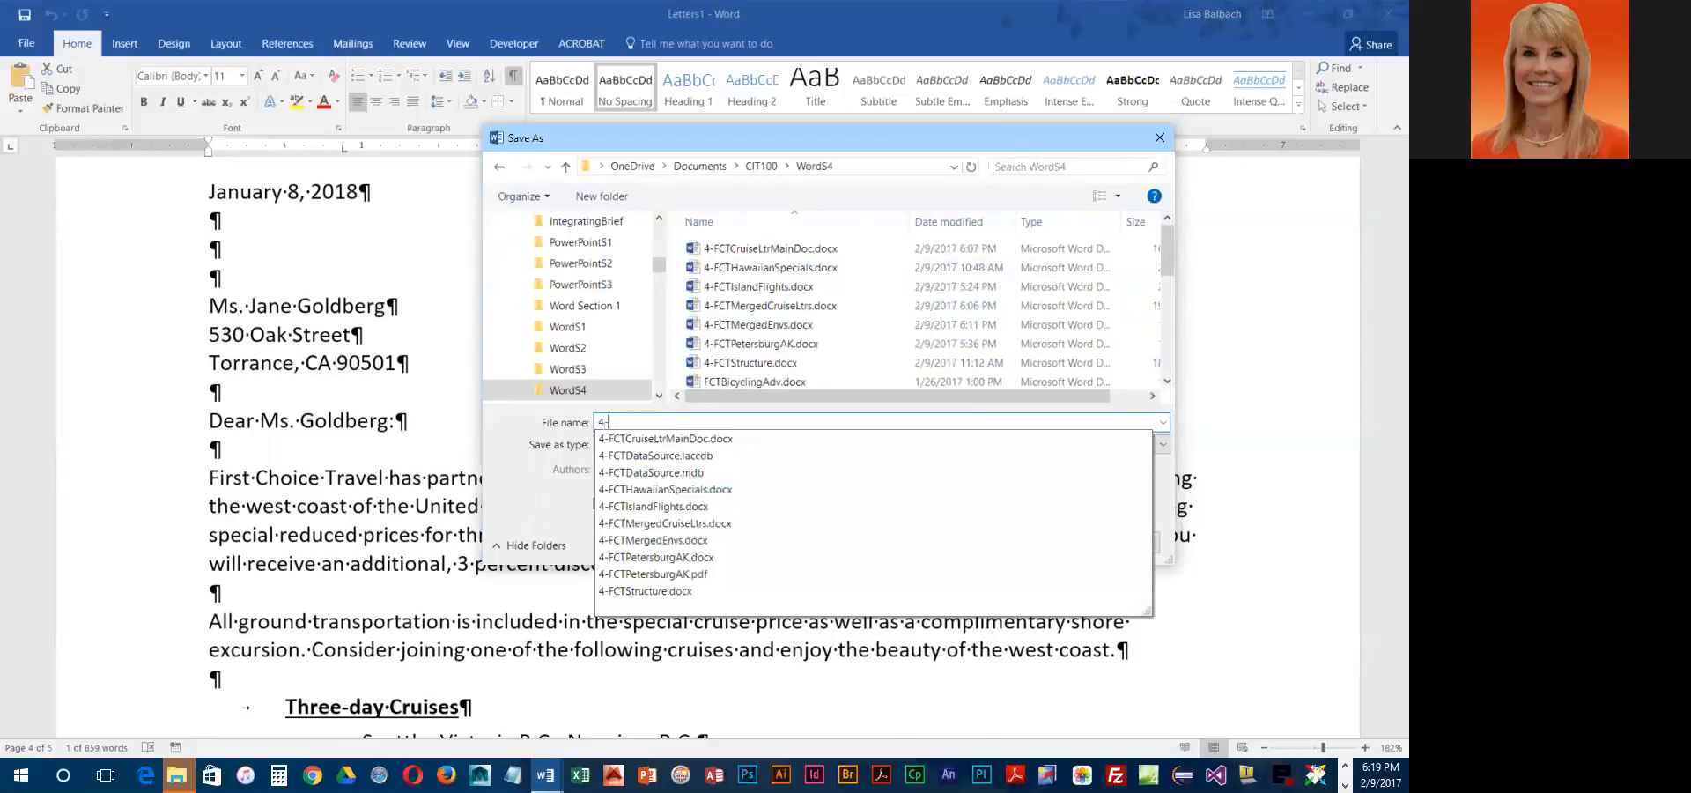
pyautogui.write('-FCTEditedDSLtrs')
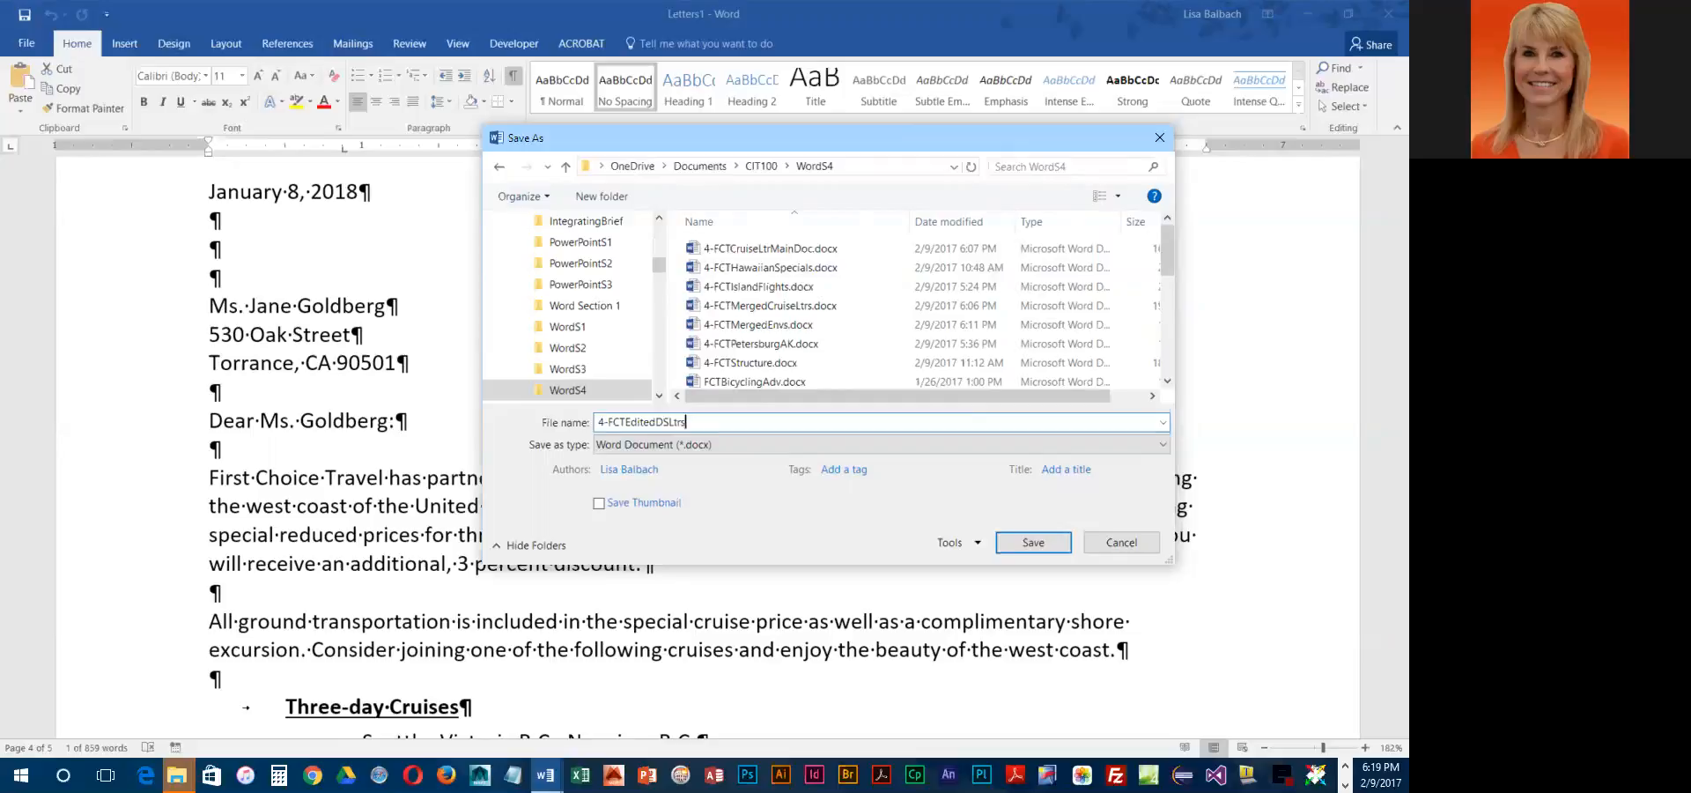
pyautogui.click(1046, 546)
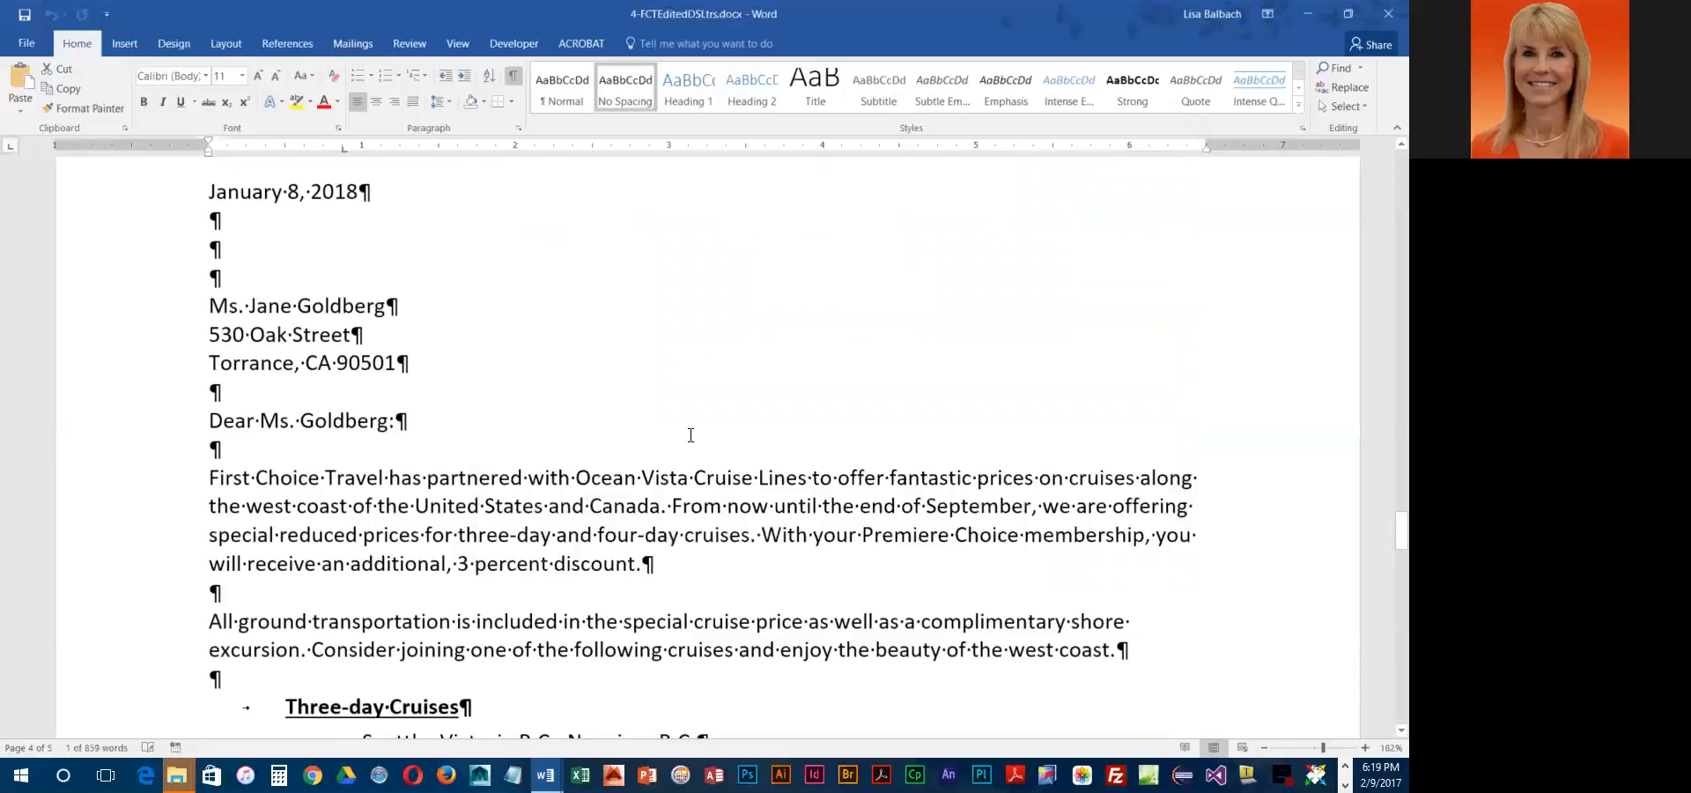
# Close the merged letters document and the 4-FCTCruiseLtrMainDoc.docx main document without saving changes to the main document
pyautogui.scroll(3, 694, 423)
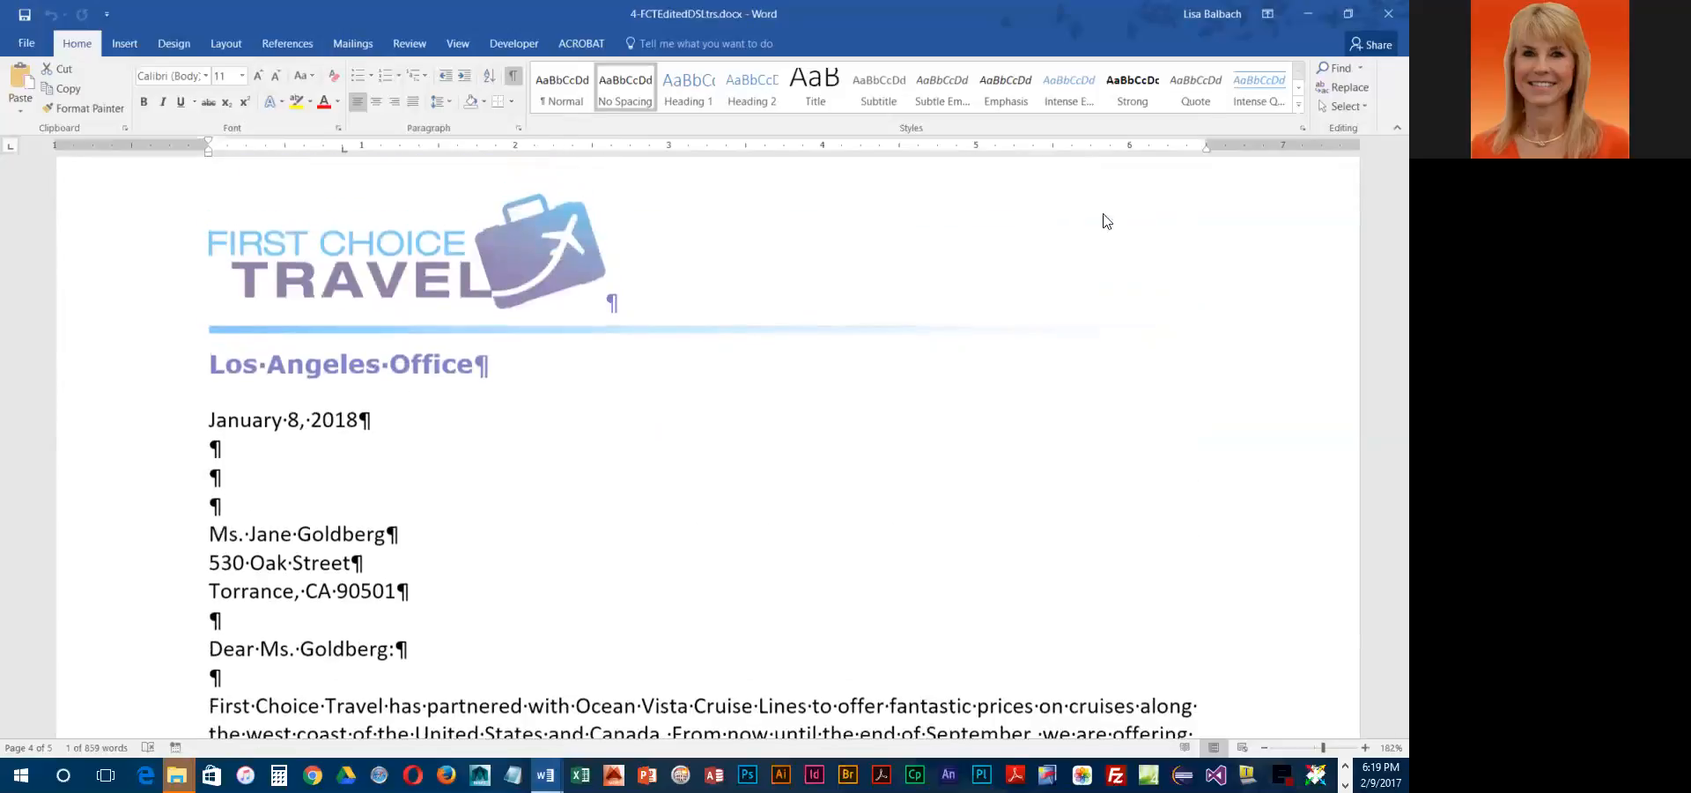
pyautogui.click(1386, 11)
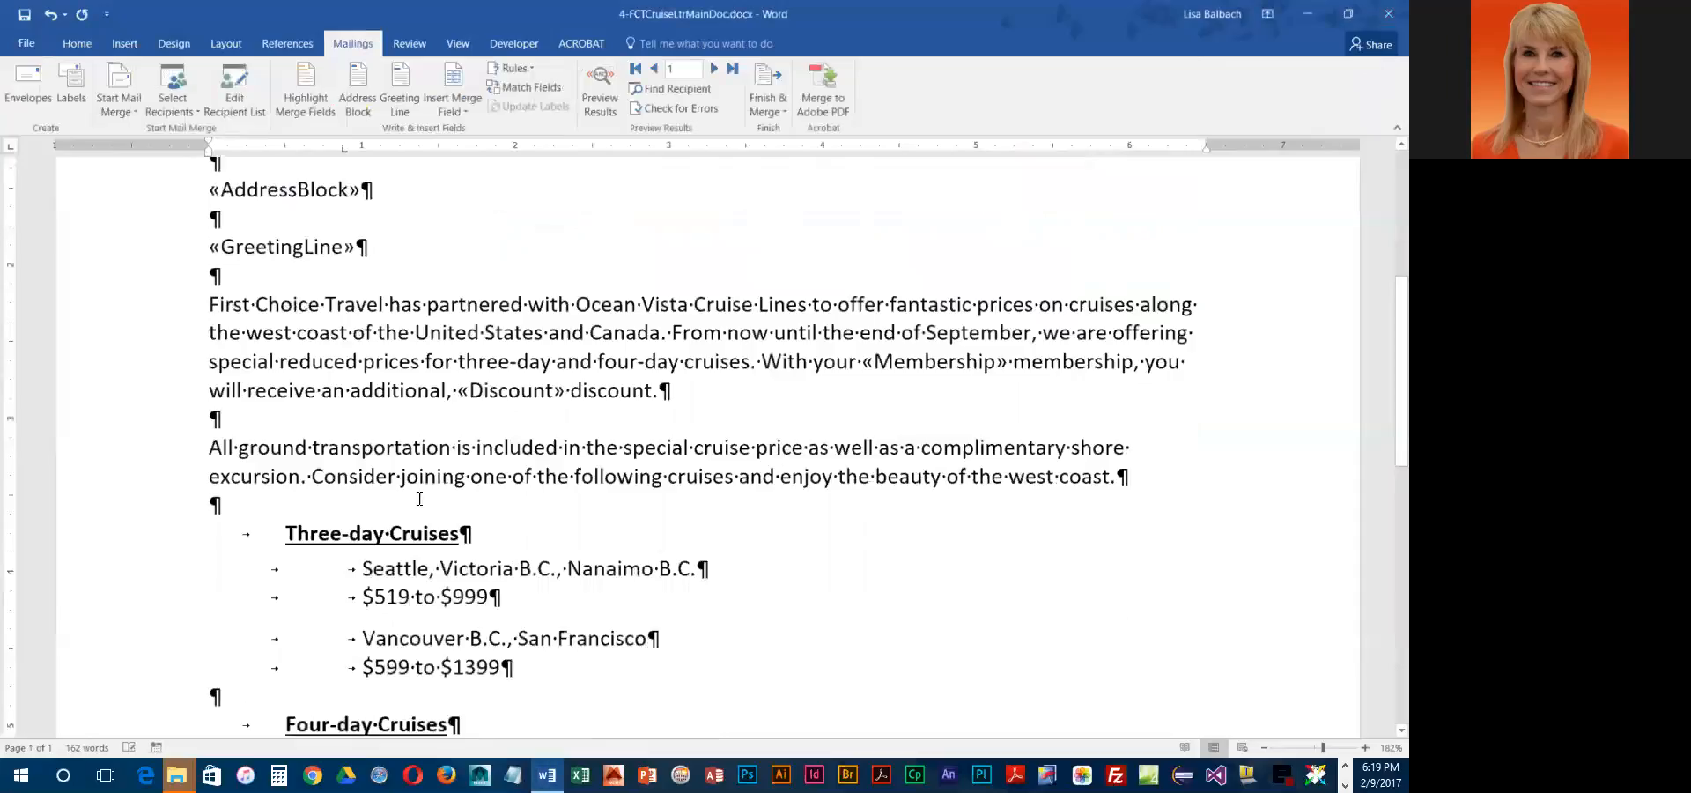
pyautogui.scroll(5, 419, 499)
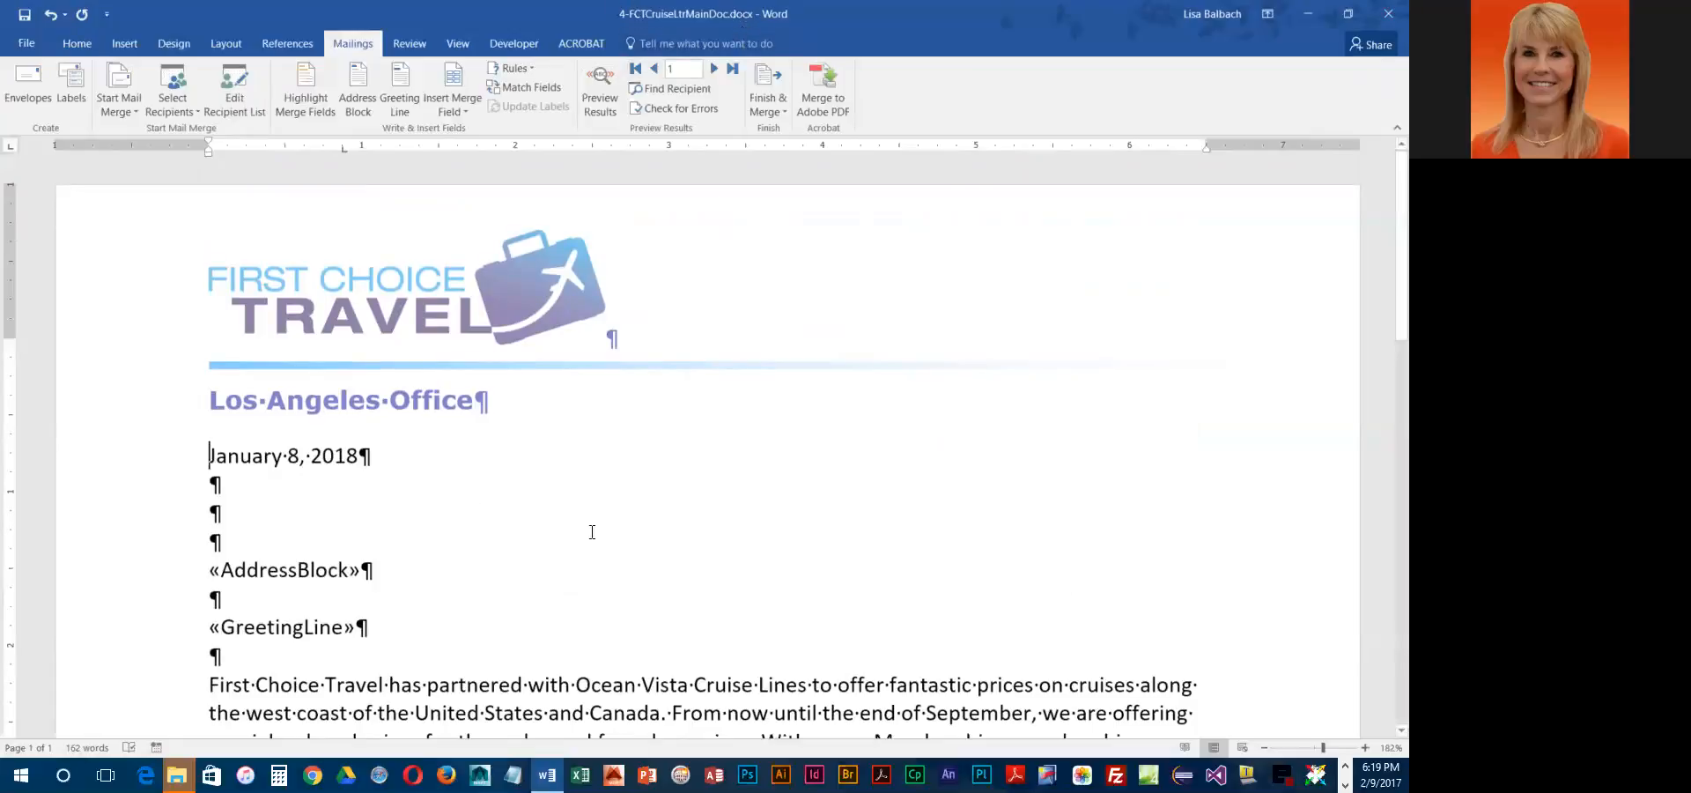
pyautogui.click(1383, 16)
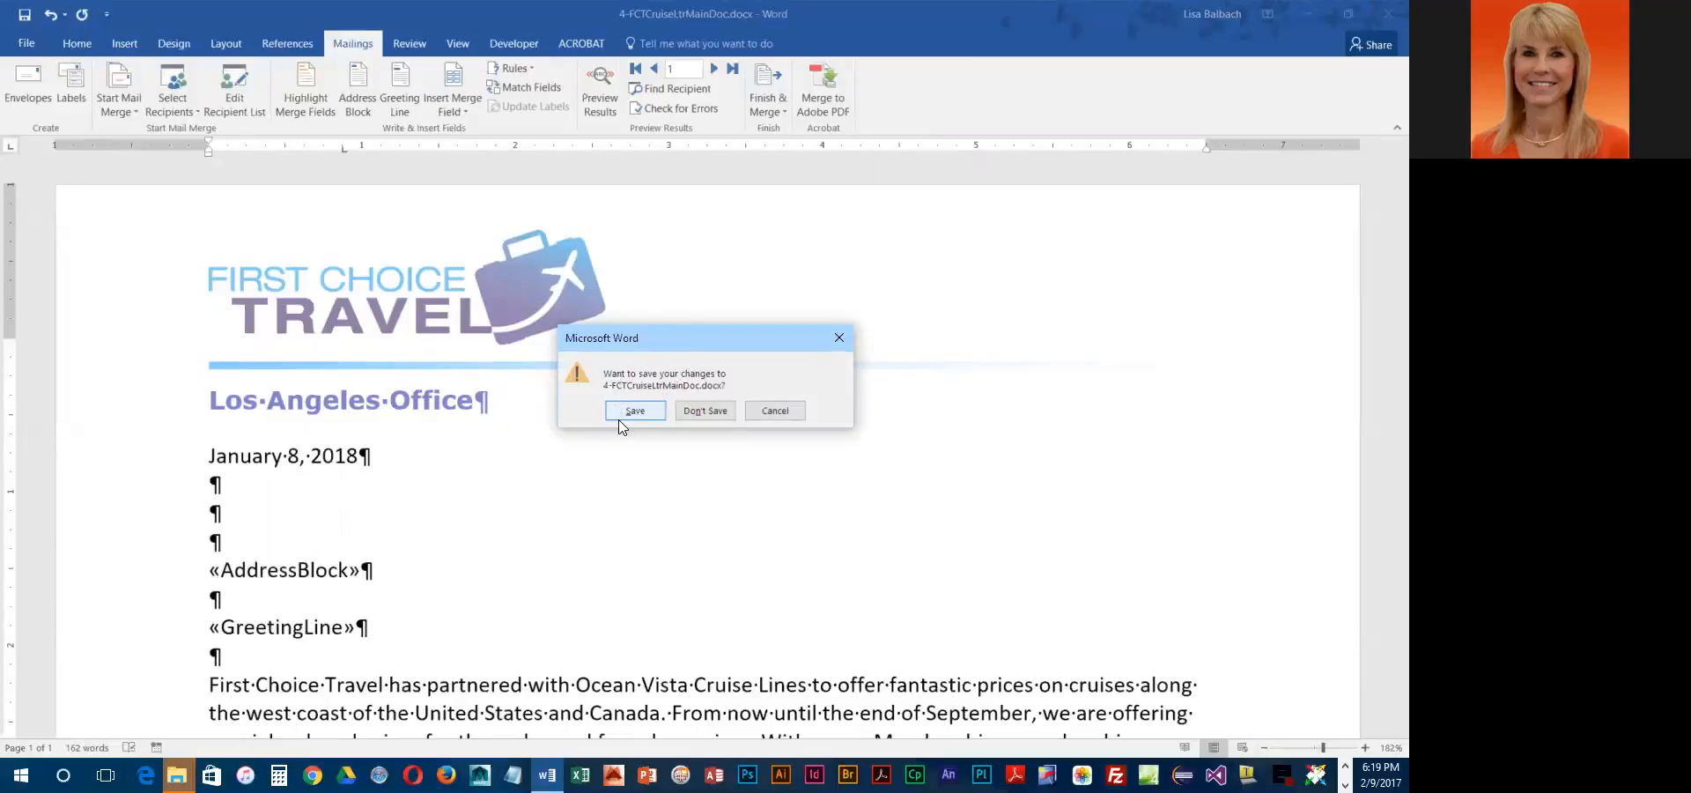
pyautogui.click(704, 410)
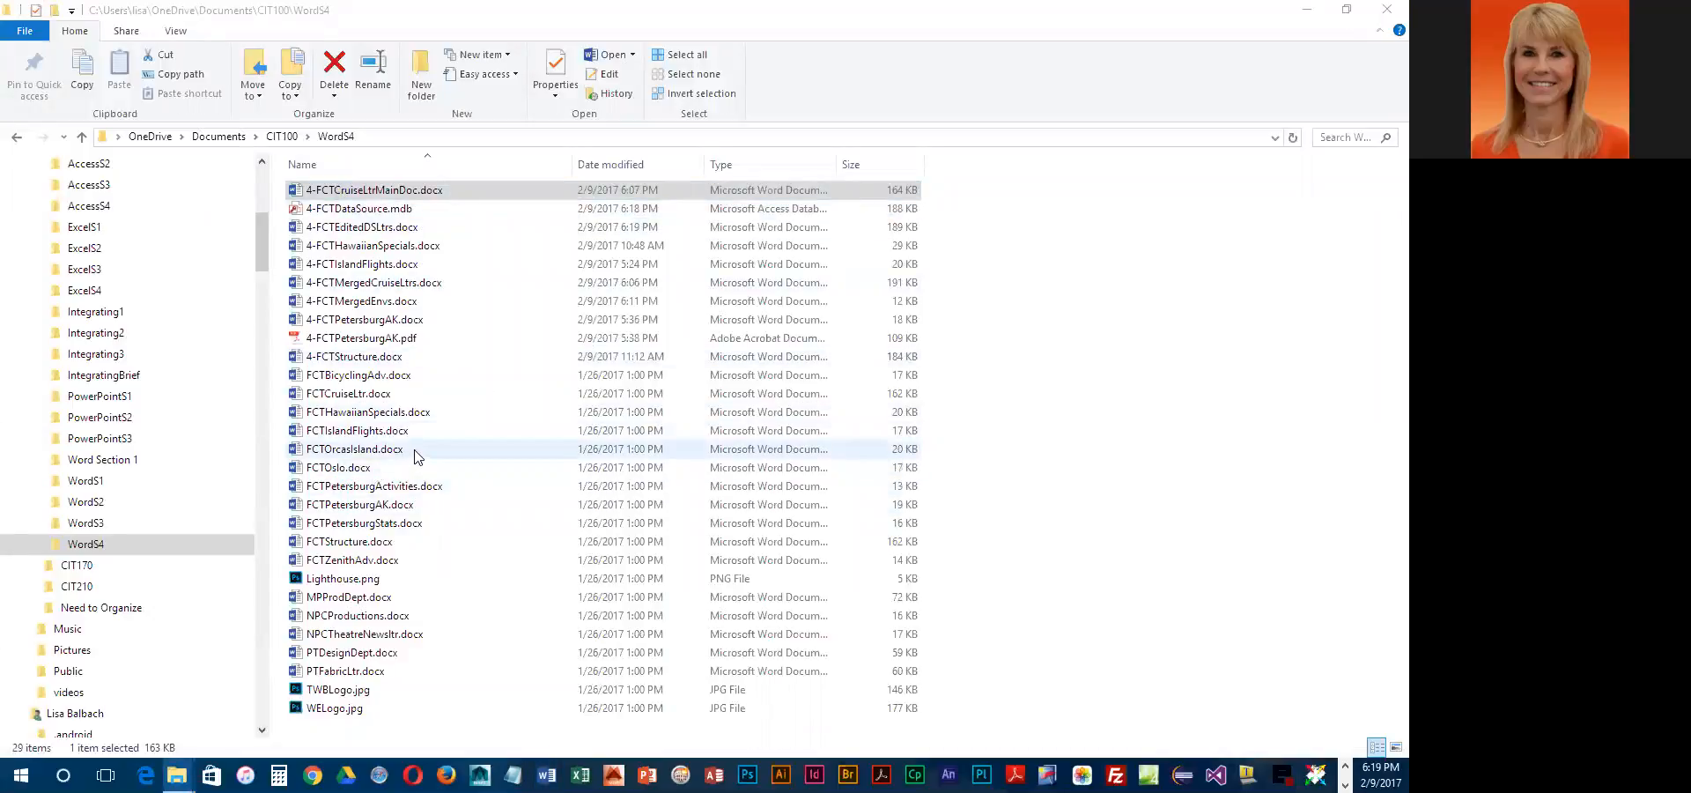
# In File Explorer, refresh the WordS4 folder and select all files from 4-FCTCruiseLtrMainDoc.docx through 4-FCTStructure.docx
pyautogui.rightClick(476, 478)
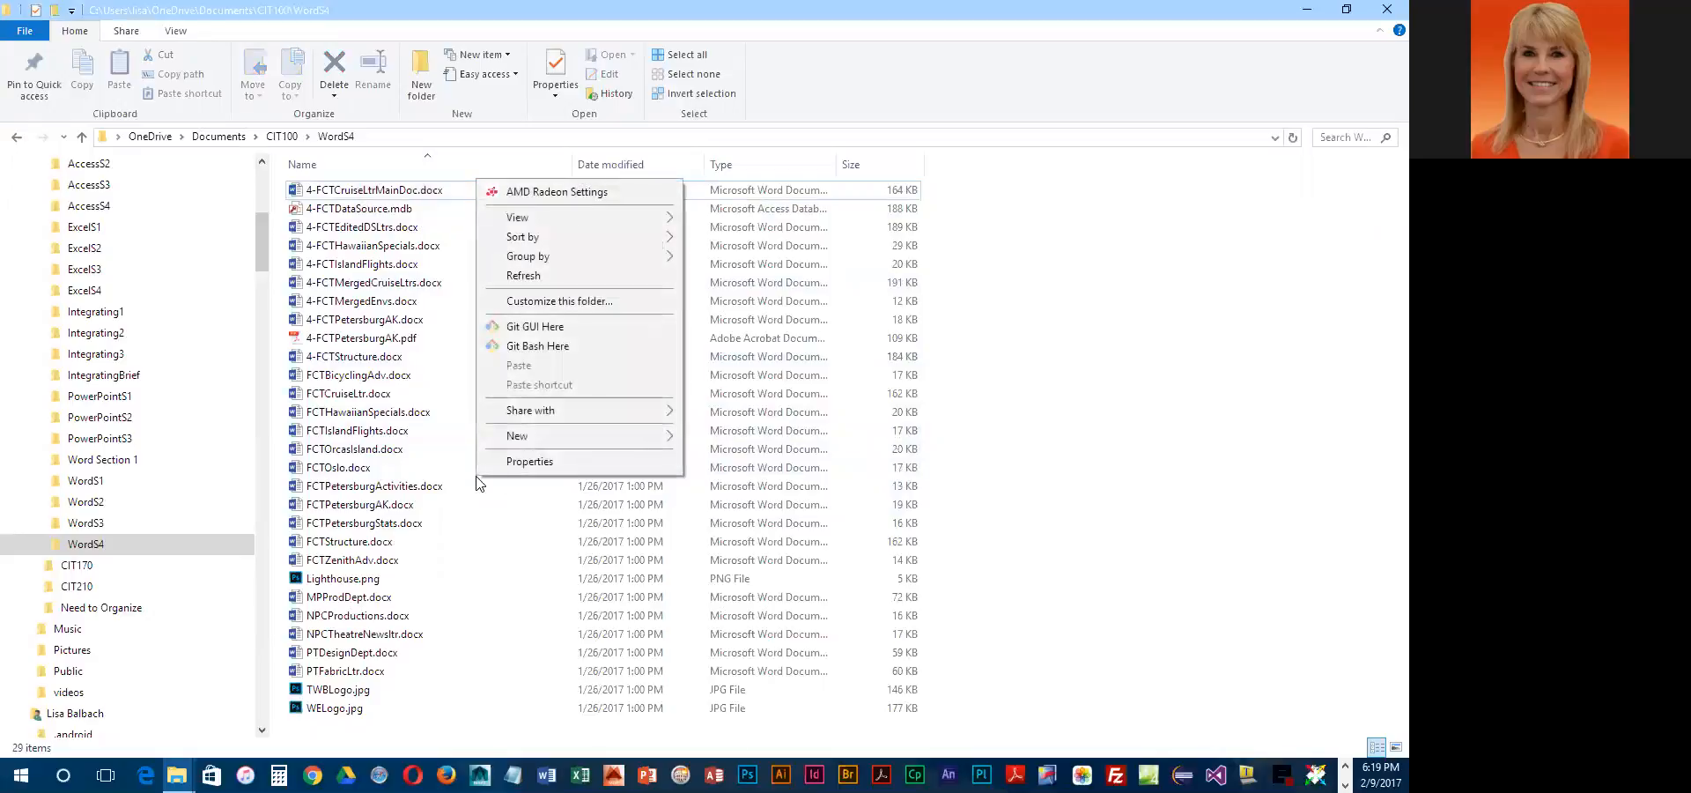
pyautogui.click(539, 275)
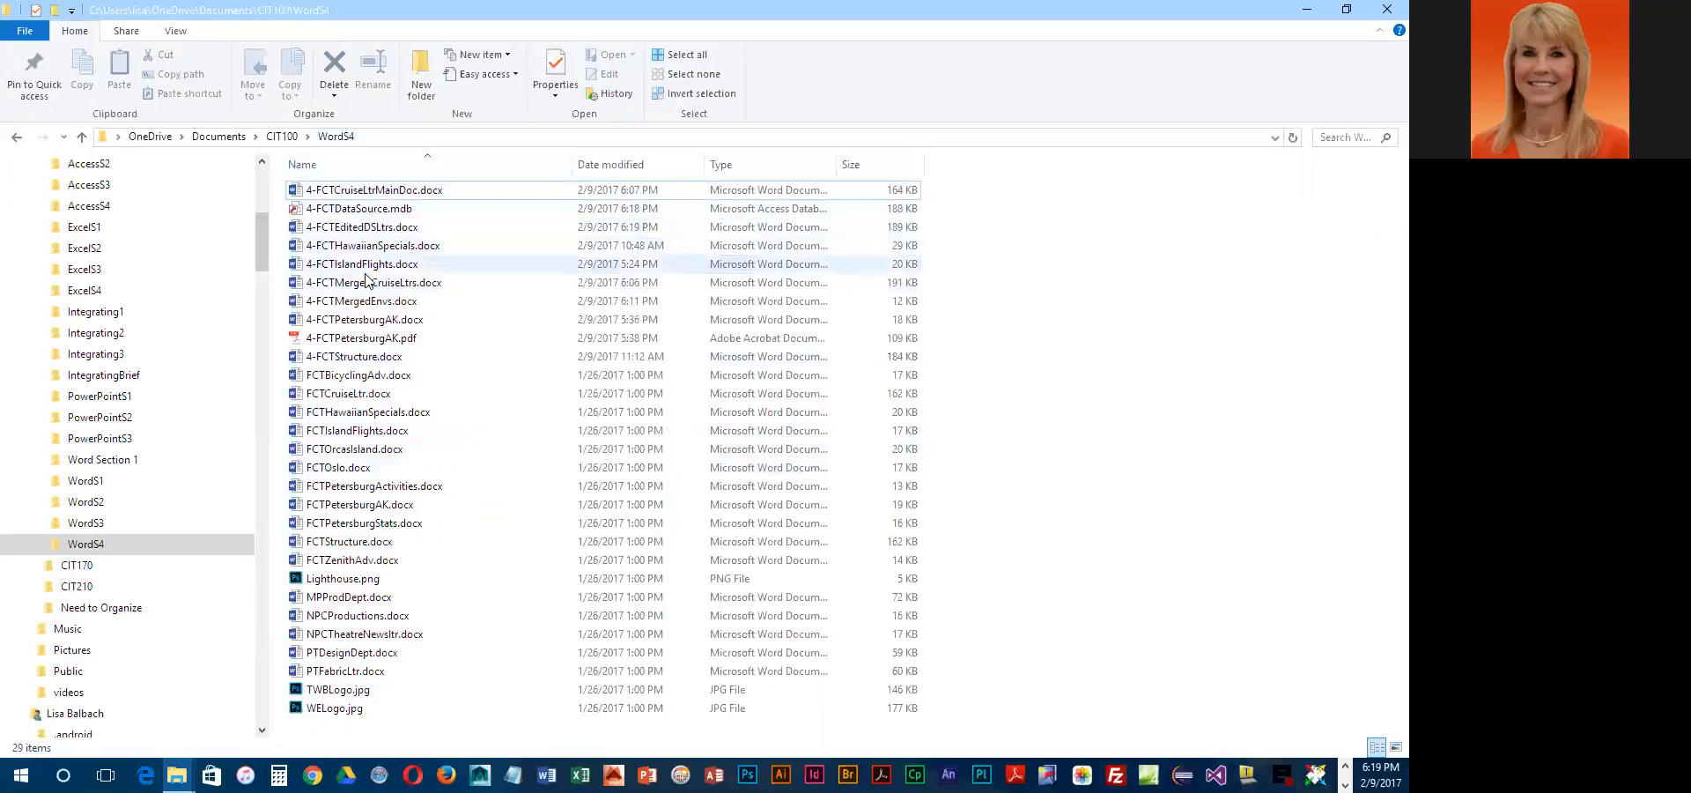
pyautogui.keyDown('shift'); pyautogui.click(357, 357); pyautogui.keyUp('shift')
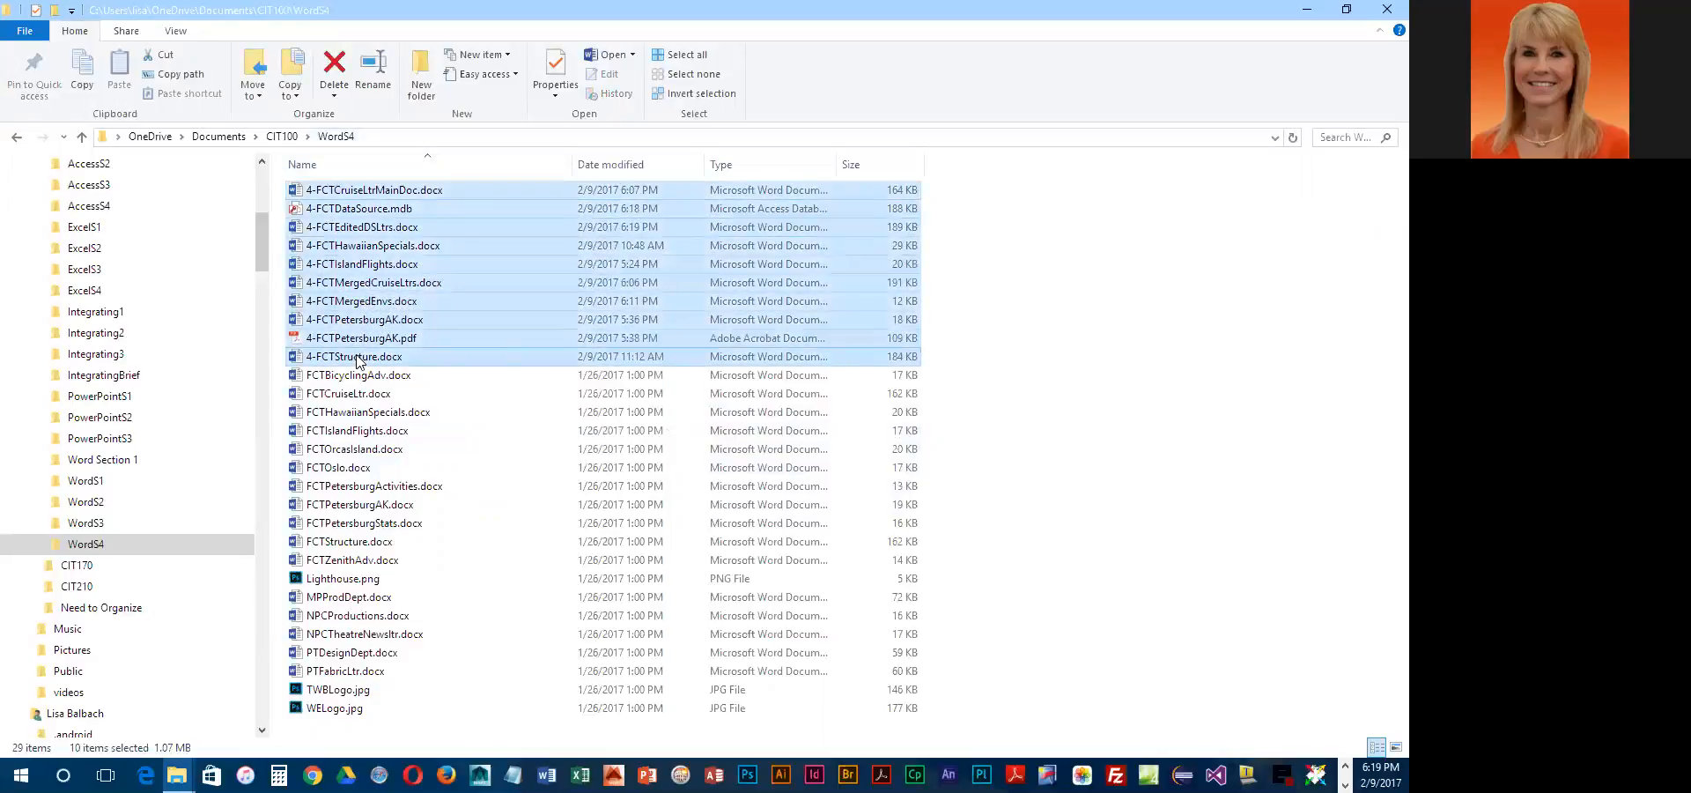